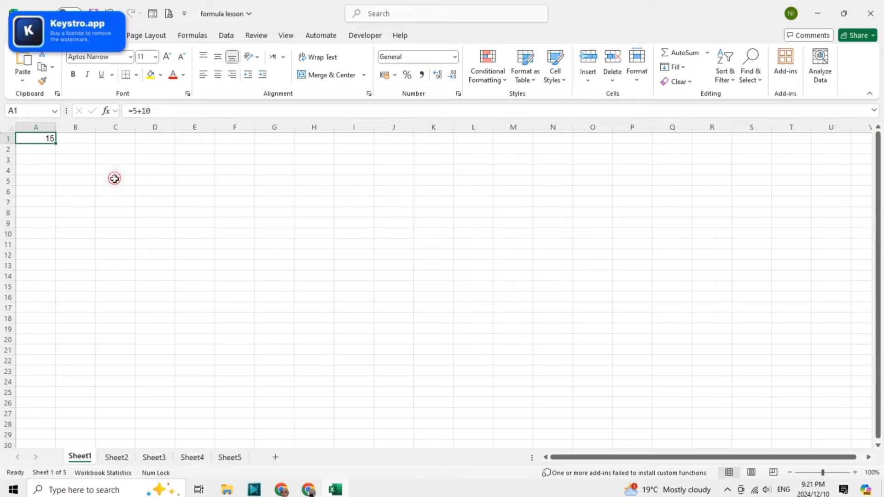
# Step: Enter the formula =5+10 in cell A1 of Sheet1 and reselect that cell
pyautogui.click(115, 179)
pyautogui.click(64, 171)
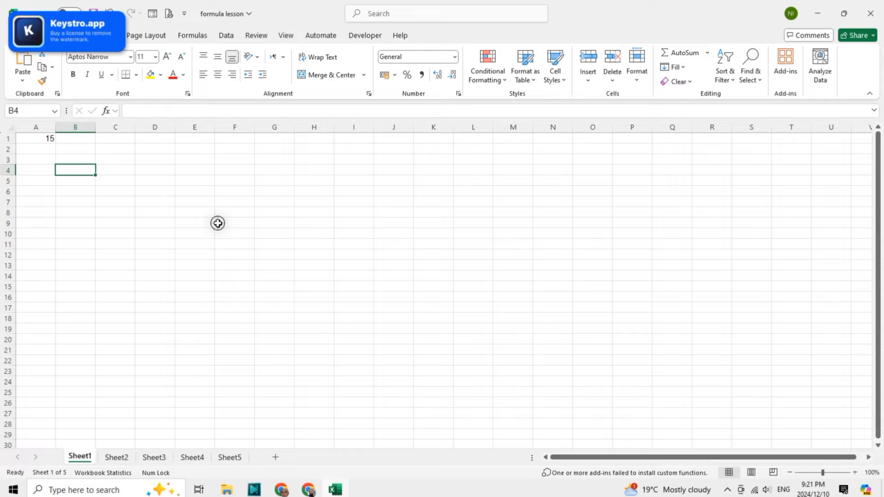
pyautogui.click(48, 139)
pyautogui.write('=5+10')
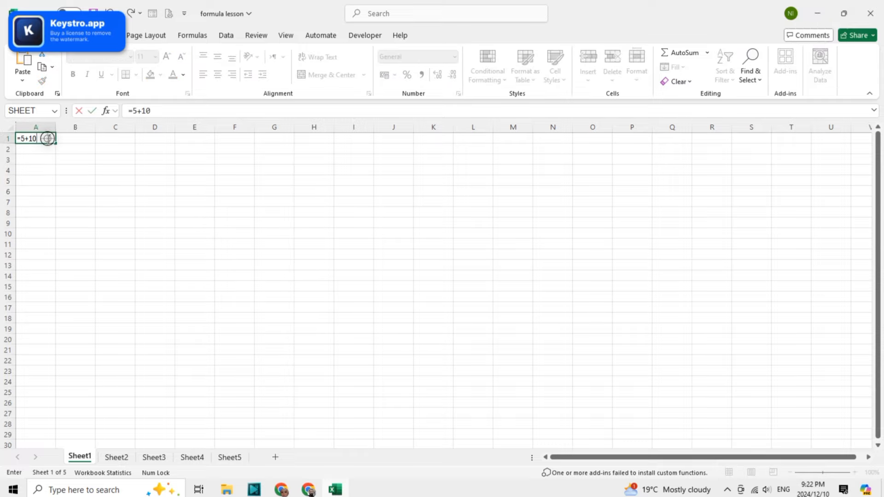
pyautogui.press('Return')
pyautogui.press('Up')
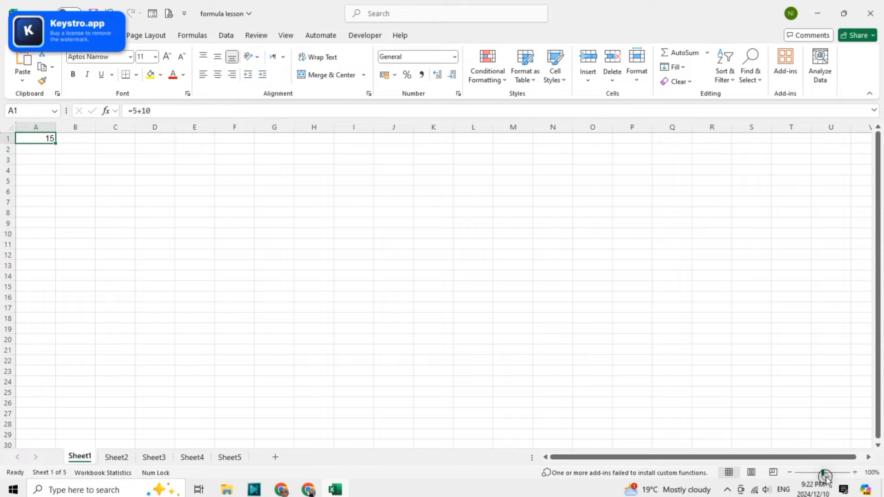
# Step: Enlarge the Sheet1 view to 352% and examine the formula in cell A1
pyautogui.moveTo(824, 474); pyautogui.dragTo(831, 474)
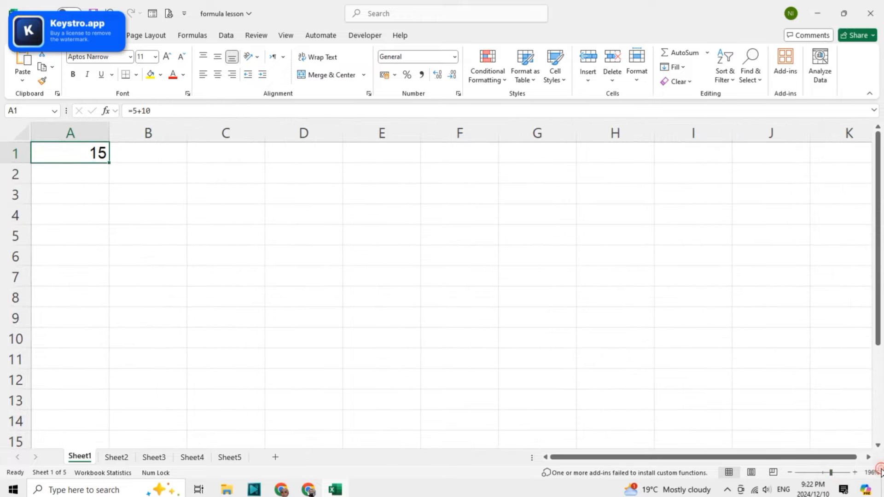
pyautogui.click(855, 473)
pyautogui.click(855, 473)
pyautogui.click(856, 473)
pyautogui.click(845, 473)
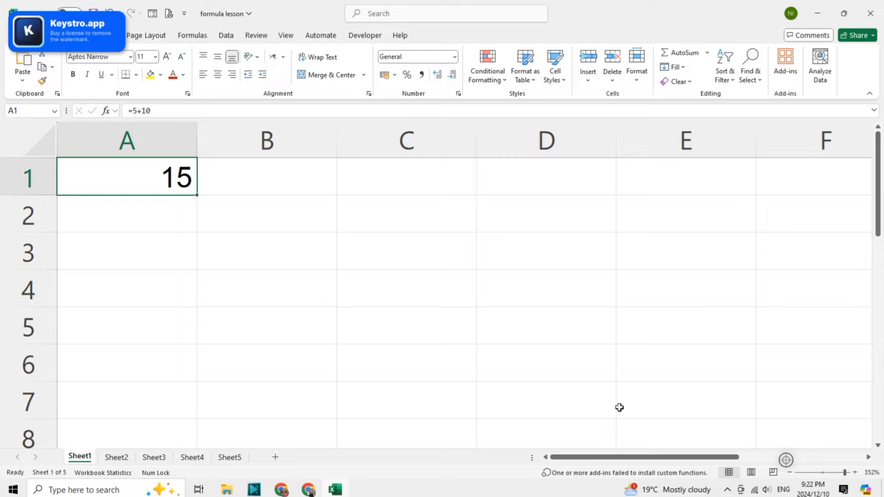
pyautogui.click(255, 292)
pyautogui.click(157, 221)
pyautogui.click(148, 175)
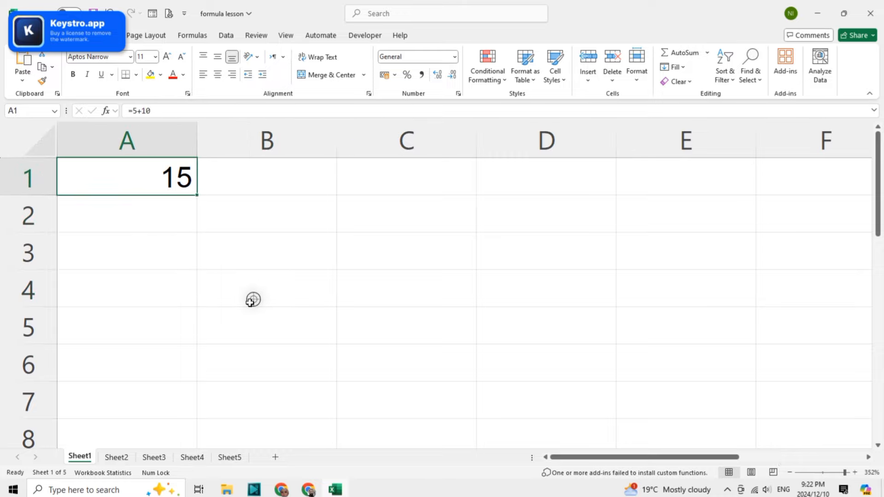
pyautogui.click(184, 322)
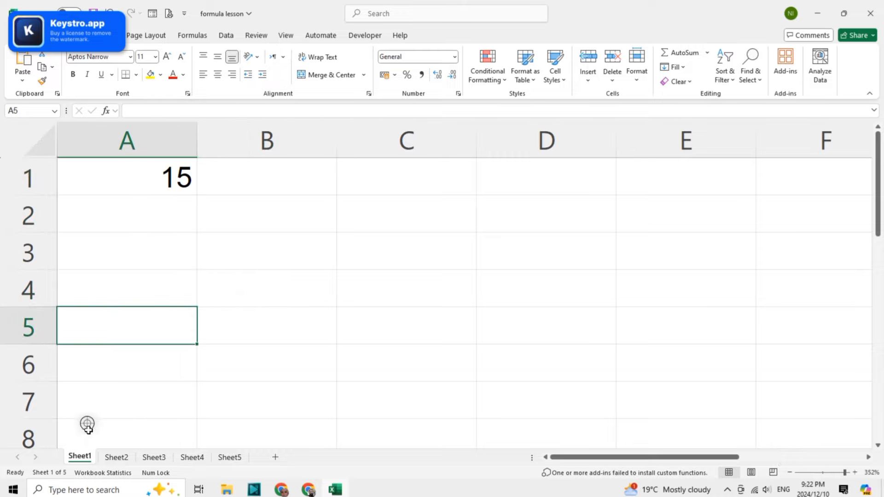
# Step: Open Sheet2 and select cell A1
pyautogui.click(117, 458)
pyautogui.click(136, 227)
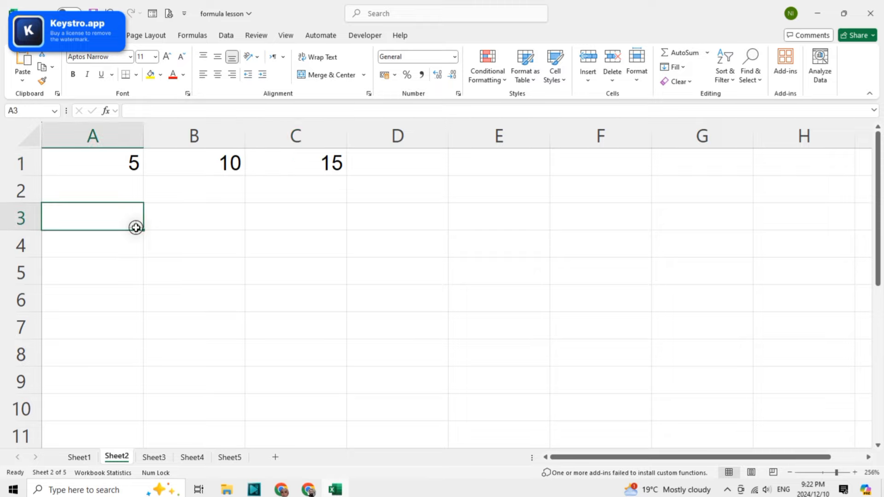
pyautogui.click(109, 160)
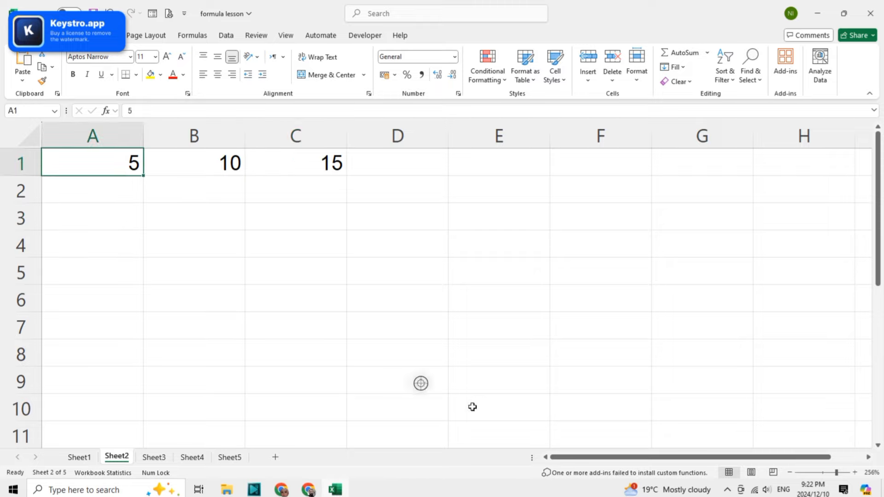
# Step: Browse down the rows of column A on Sheet2, jump to the column's end and return to cell A1
pyautogui.press('Down')
pyautogui.press('Down')
pyautogui.press('Down')
pyautogui.press('Down')
pyautogui.press('Down')
pyautogui.press('Down')
pyautogui.press('Down')
pyautogui.press('Down')
pyautogui.press('Down')
pyautogui.press('Down')
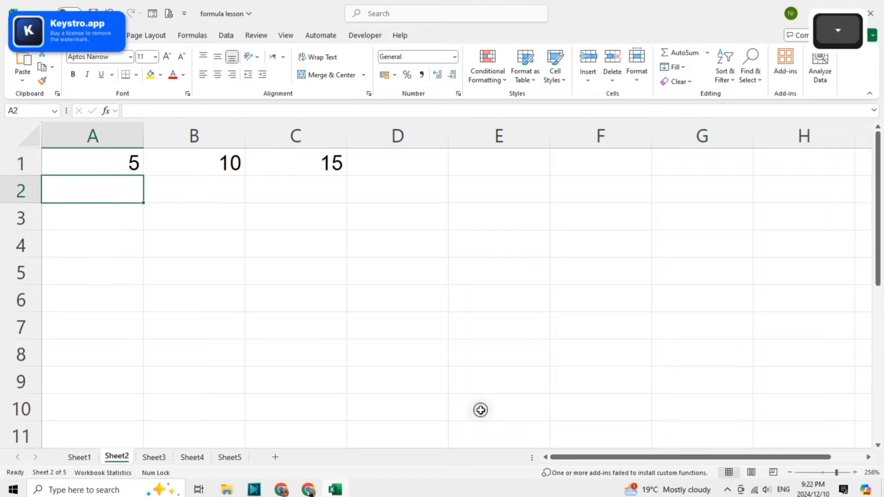
pyautogui.press('Down')
pyautogui.press('Down')
pyautogui.press('Down')
pyautogui.press('Down')
pyautogui.press('Down')
pyautogui.press('Down')
pyautogui.press('Down')
pyautogui.press('Down')
pyautogui.press('Down')
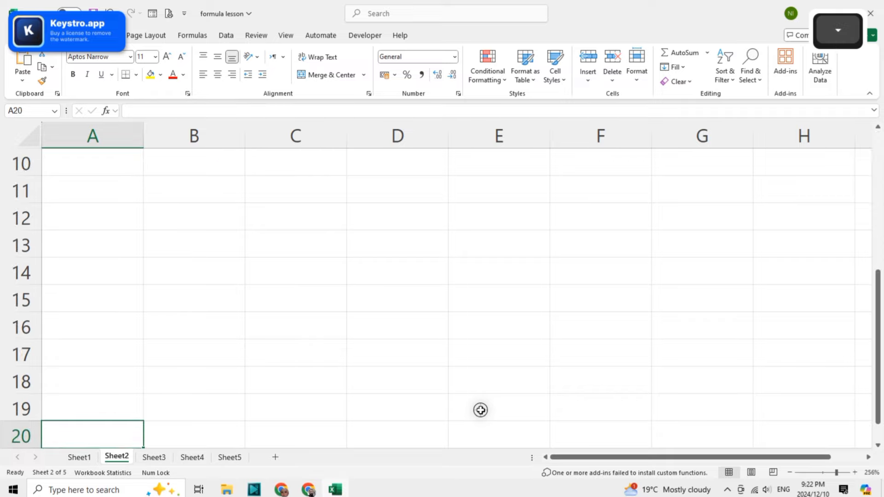
pyautogui.hotkey('ctrl', 'Down')
pyautogui.hotkey('ctrl', 'Up')
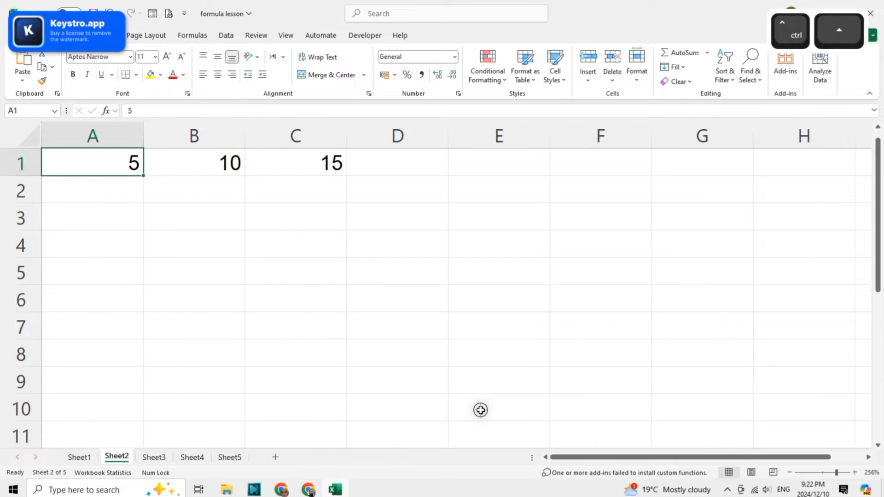
pyautogui.press('Down')
pyautogui.press('Up')
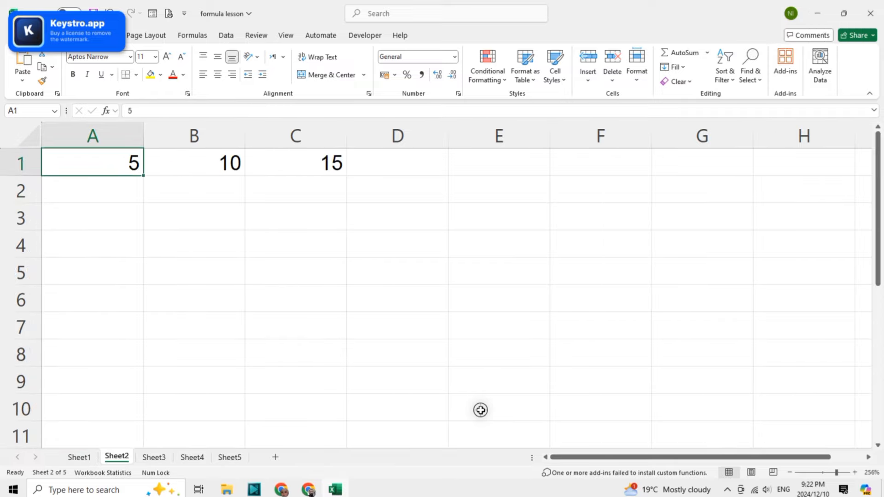
# Step: Enter 5 in cell A1 and 10 in cell B1 of Sheet2
pyautogui.press('Right')
pyautogui.press('Right')
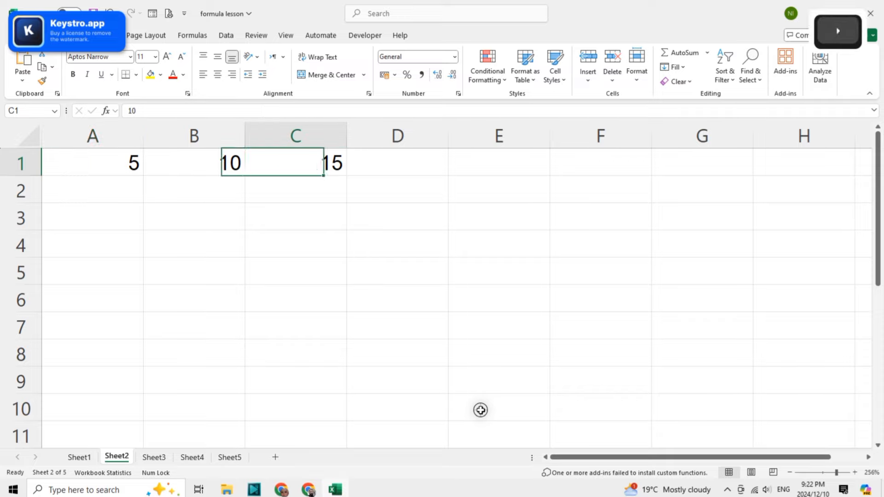
pyautogui.press('Left')
pyautogui.press('Left')
pyautogui.write('5')
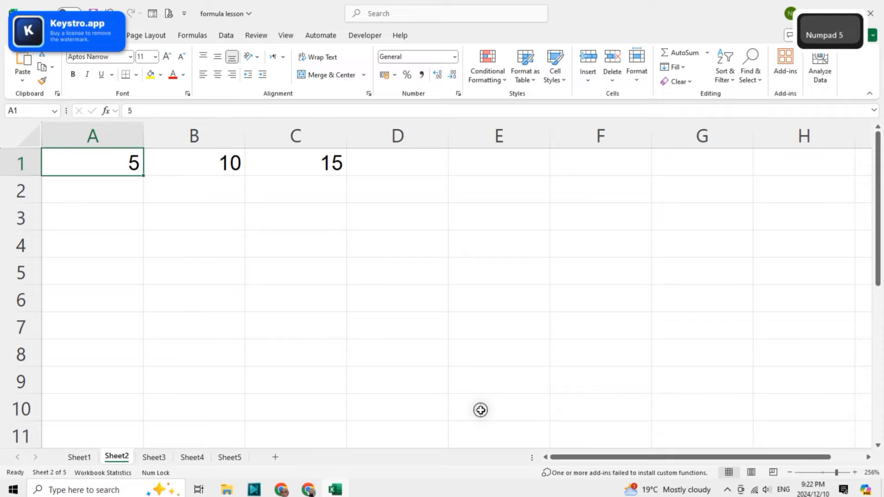
pyautogui.press('Right')
pyautogui.write('10')
pyautogui.press('Right')
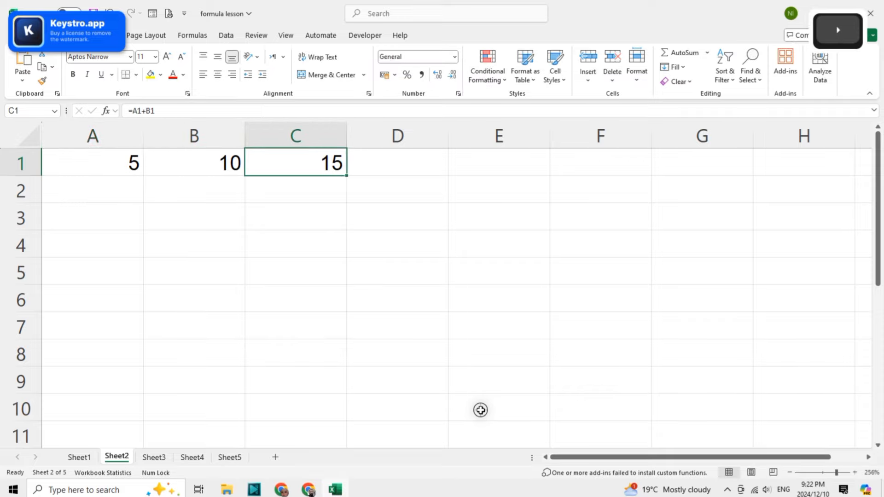
# Step: Enter the formula =A1+B1 in cell C1 using cell references, and reselect C1
pyautogui.write('=')
pyautogui.press('Left')
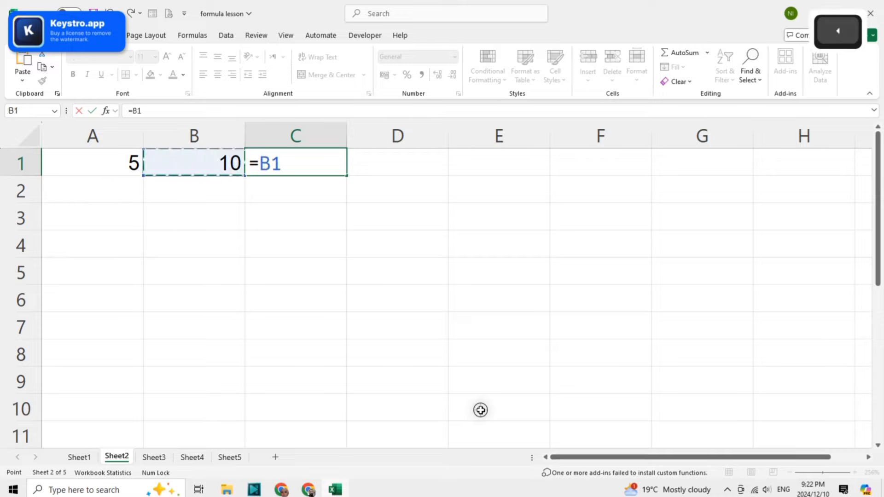
pyautogui.press('Left')
pyautogui.write('+')
pyautogui.press('Left')
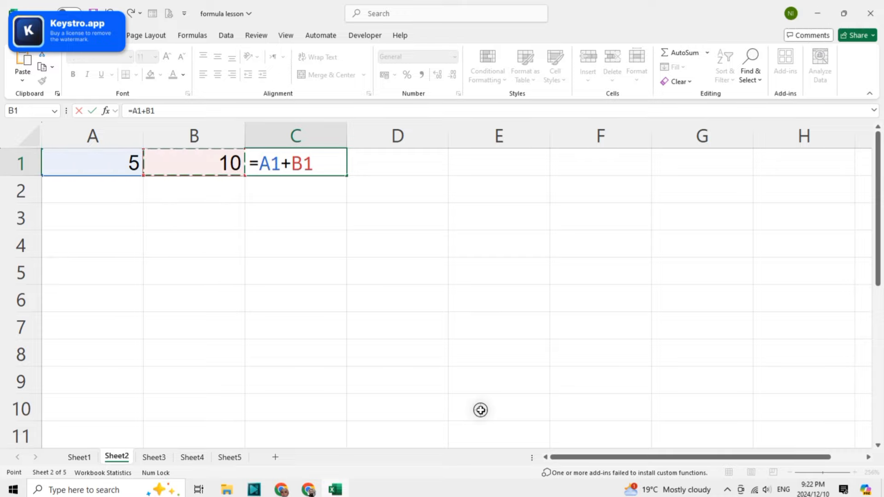
pyautogui.press('Return')
pyautogui.press('Up')
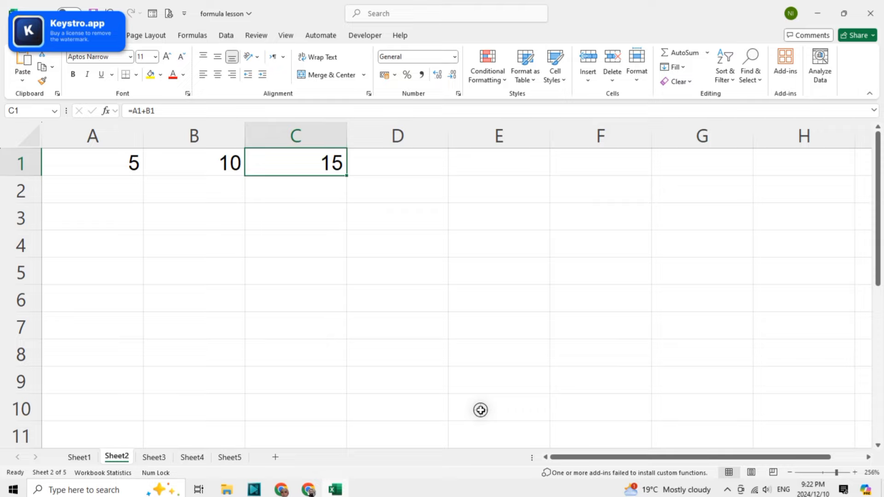
# Step: Move down to row 6, jump across to the sheet's last column and return to cell A1
pyautogui.press('Down')
pyautogui.press('Down')
pyautogui.press('Down')
pyautogui.press('Down')
pyautogui.press('Down')
pyautogui.press('Left')
pyautogui.press('Left')
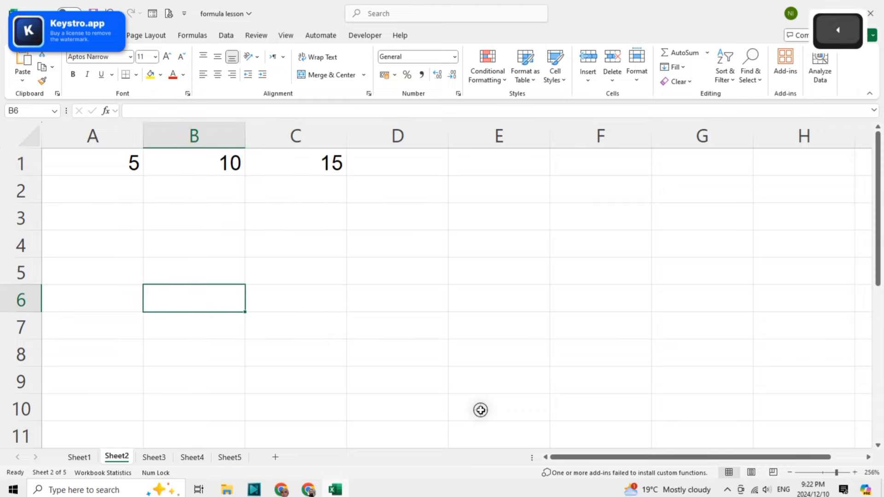
pyautogui.hotkey('ctrl', 'Right')
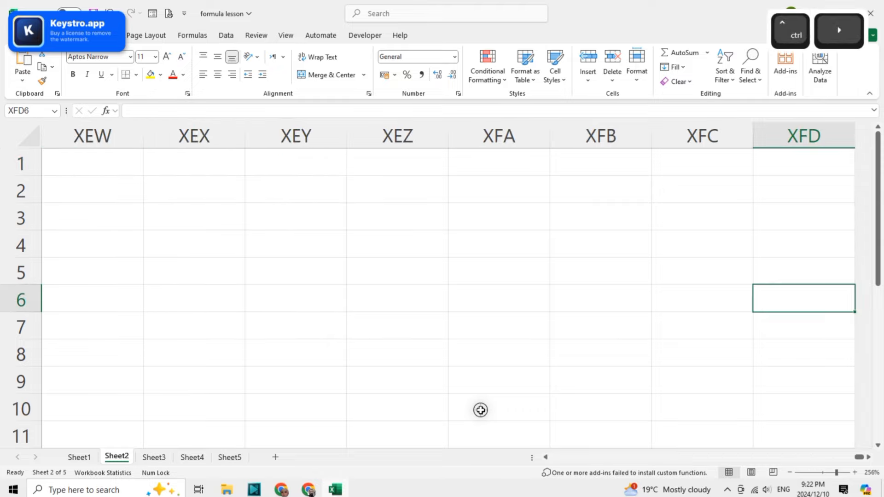
pyautogui.hotkey('ctrl', 'Left')
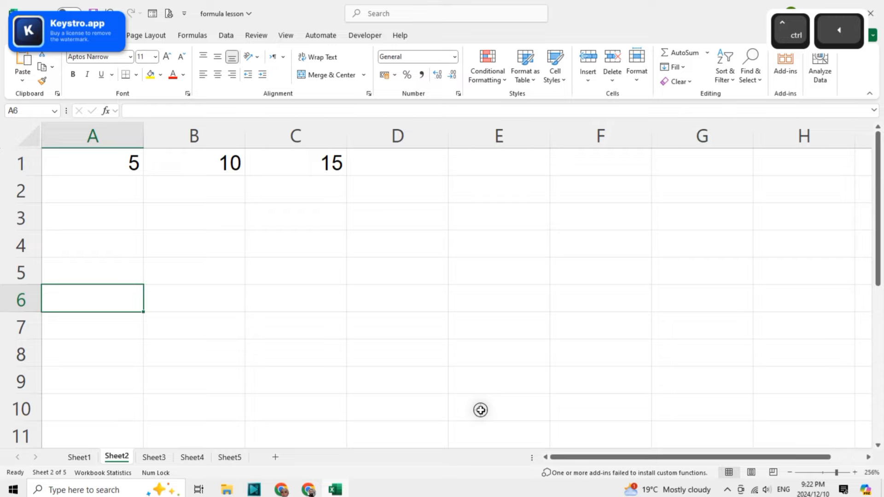
pyautogui.hotkey('ctrl', 'Up')
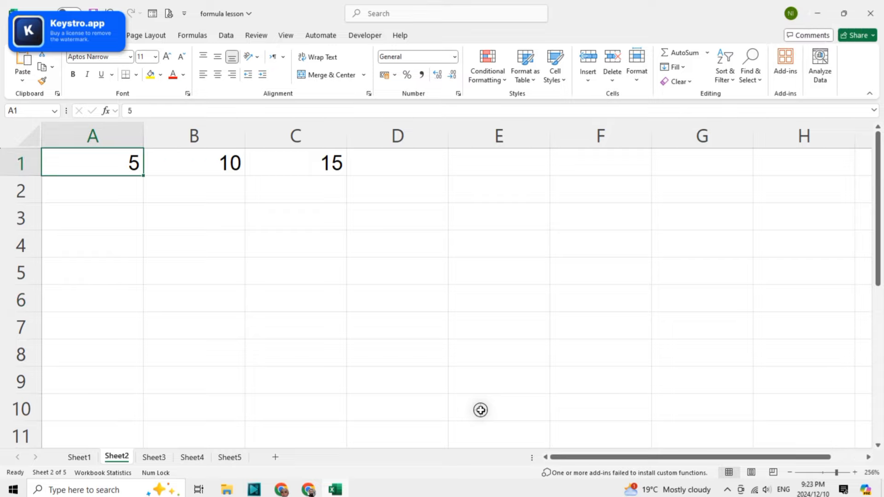
# Step: Open Sheet3 and set its zoom to 280% so that columns A to G fit in view
pyautogui.click(157, 456)
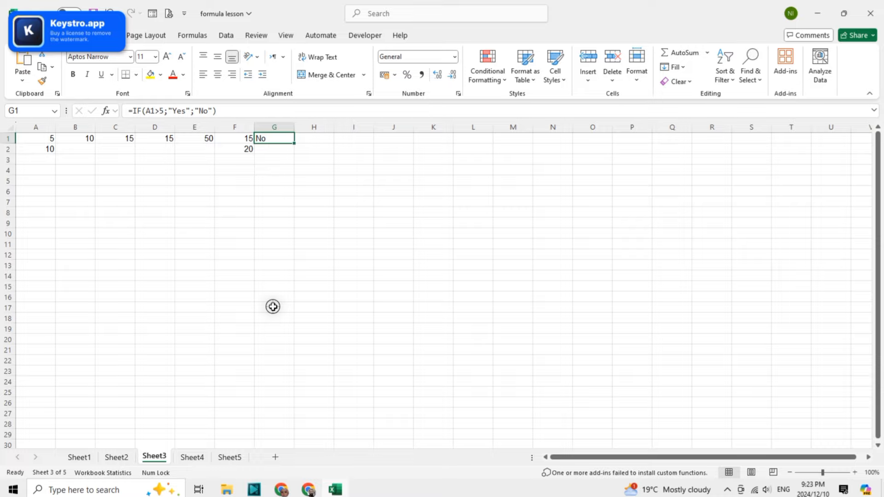
pyautogui.press('Left')
pyautogui.press('Left')
pyautogui.press('Left')
pyautogui.press('Left')
pyautogui.press('Left')
pyautogui.press('Left')
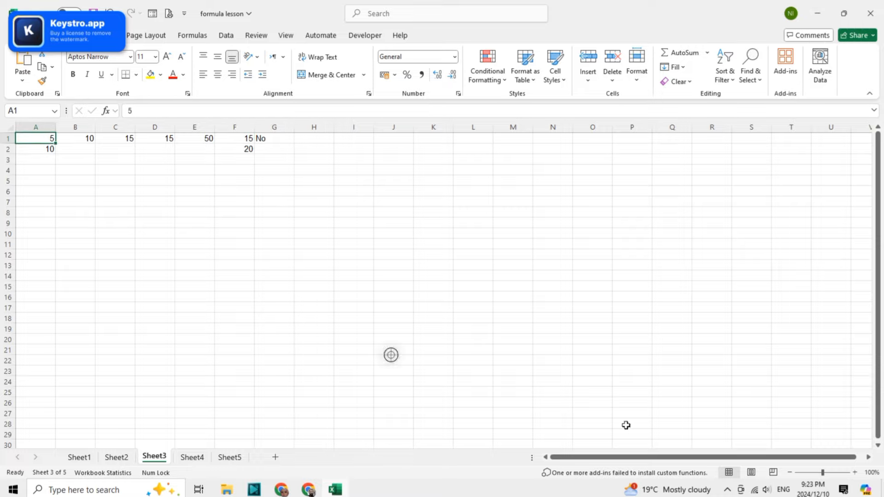
pyautogui.moveTo(823, 472); pyautogui.dragTo(844, 473)
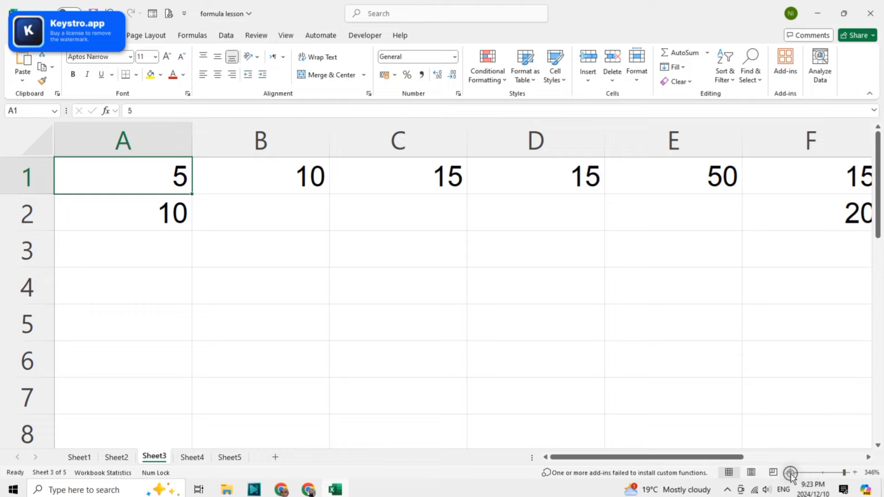
pyautogui.click(790, 473)
pyautogui.click(790, 473)
pyautogui.click(791, 472)
pyautogui.click(790, 473)
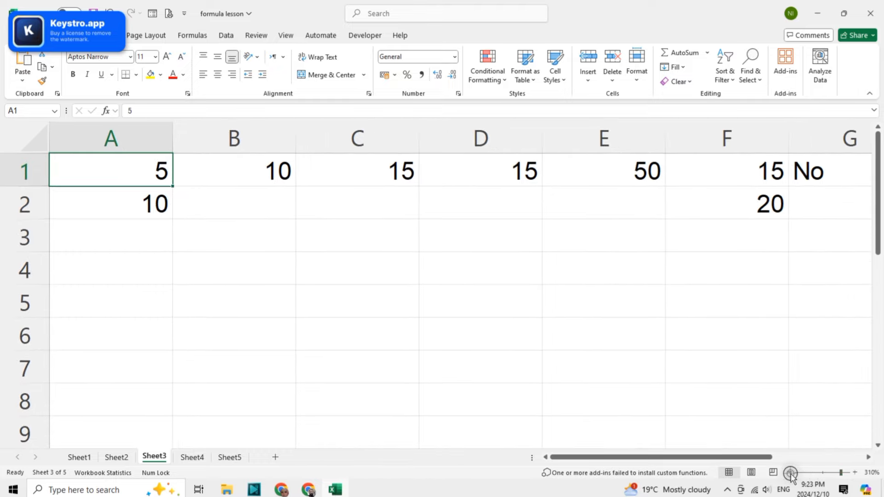
pyautogui.click(791, 473)
pyautogui.click(790, 473)
pyautogui.click(790, 473)
# Step: Go to cell D1 on Sheet3 and inspect its SUM formula and the referenced range in edit mode
pyautogui.click(432, 310)
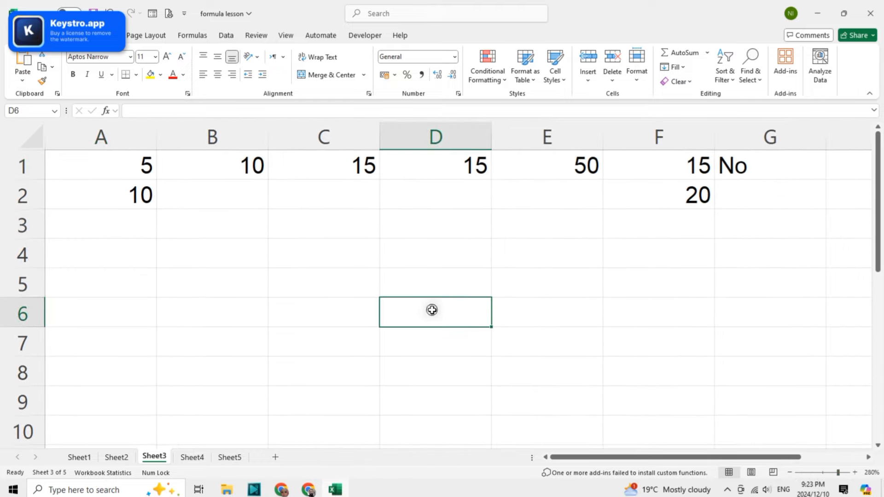
pyautogui.press('Left')
pyautogui.press('Left')
pyautogui.press('Left')
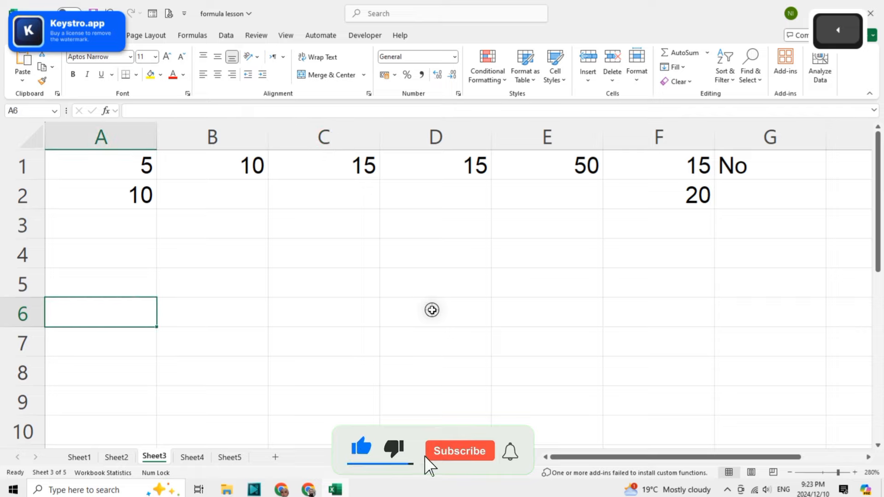
pyautogui.press('Up')
pyautogui.press('Up')
pyautogui.press('Up')
pyautogui.press('Up')
pyautogui.press('Up')
pyautogui.press('Right')
pyautogui.press('Right')
pyautogui.press('Right')
pyautogui.press('Right')
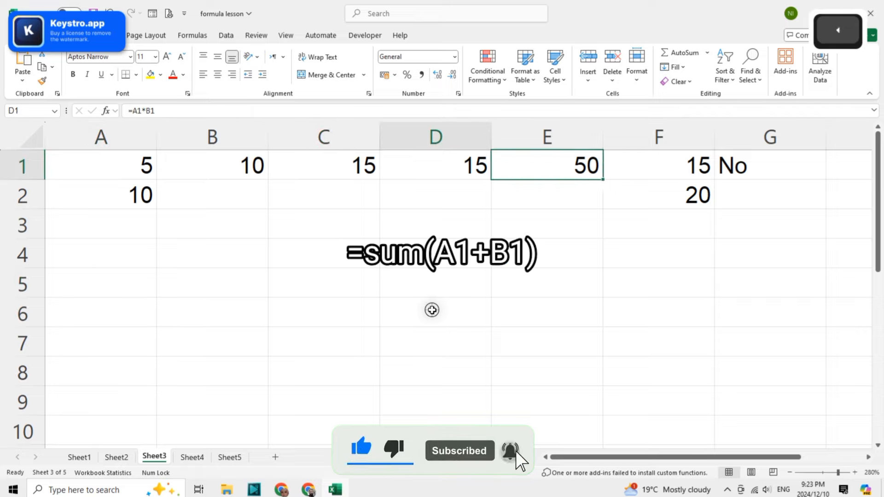
pyautogui.press('Left')
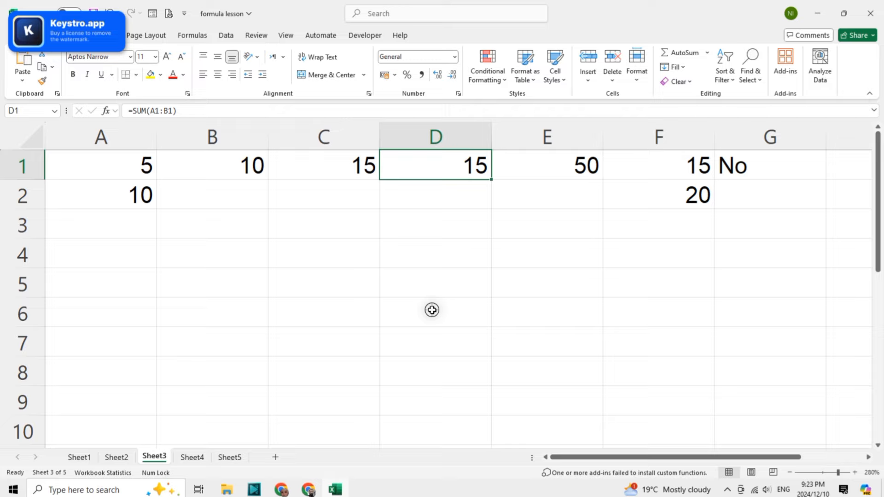
pyautogui.press('F2')
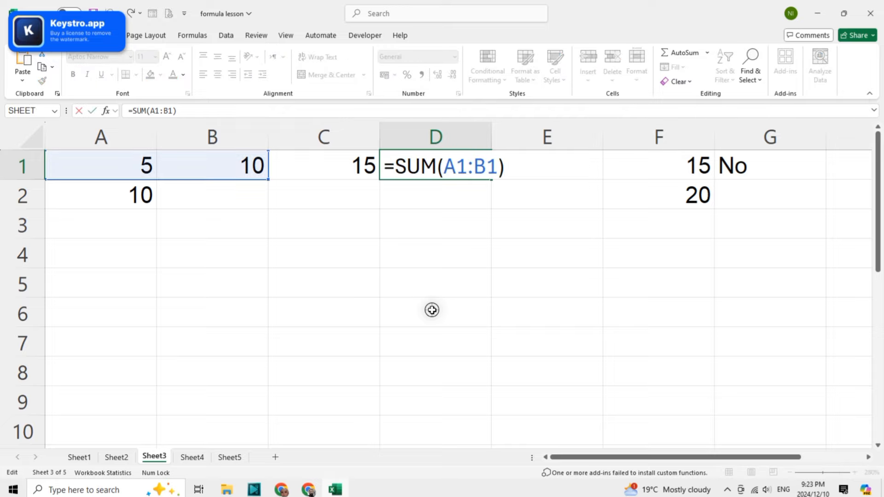
pyautogui.press('Return')
pyautogui.press('Up')
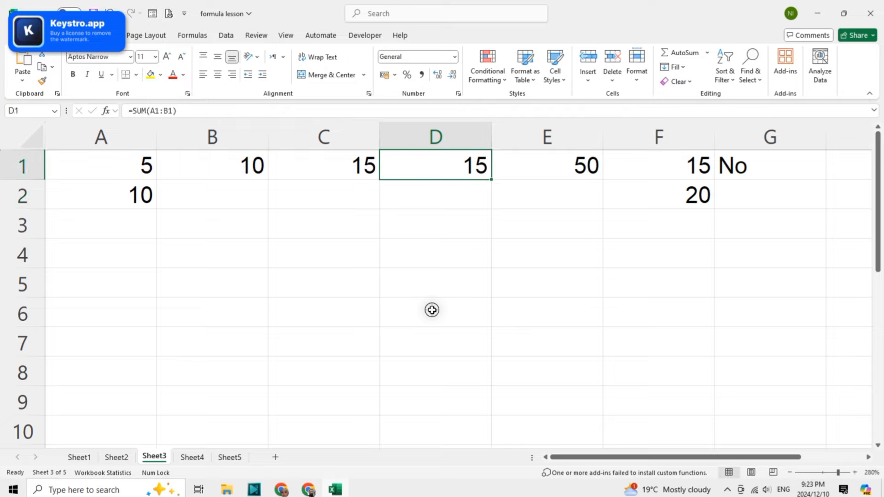
# Step: Check the addition formula in cell C1 and the multiplication formula in cell E1
pyautogui.press('Left')
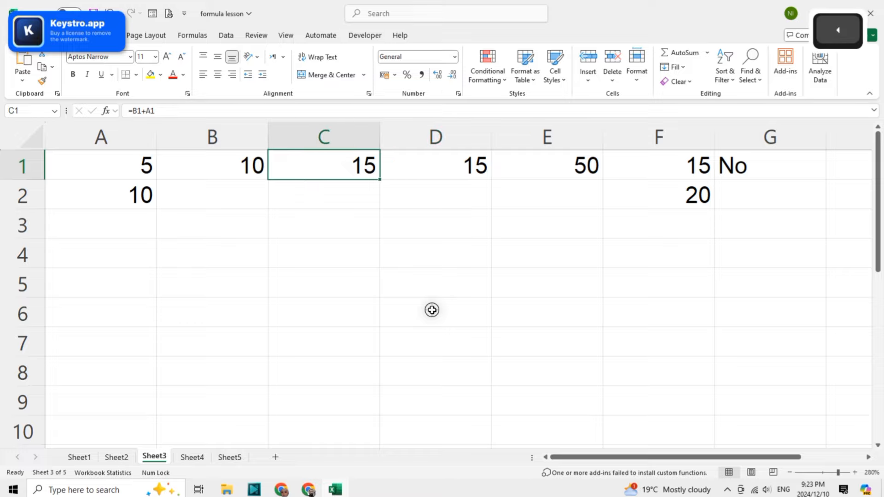
pyautogui.press('Right')
pyautogui.press('Right')
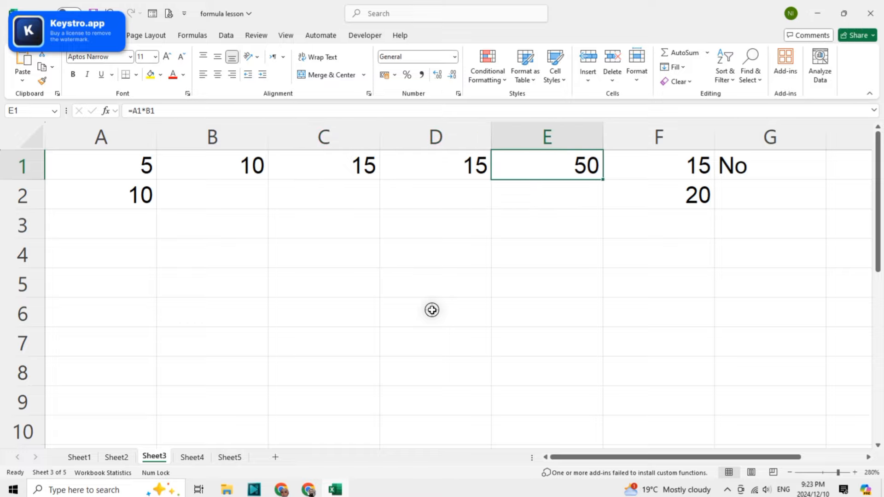
pyautogui.press('Down')
pyautogui.press('Down')
pyautogui.press('Down')
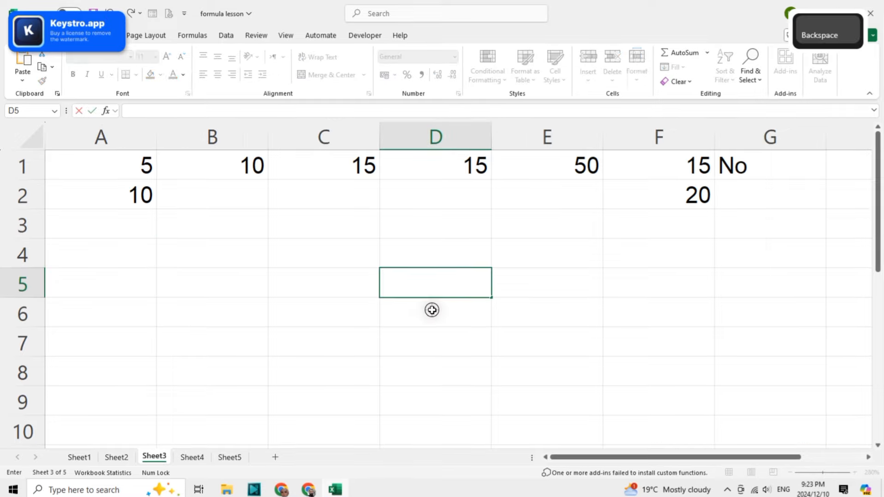
pyautogui.press('Return')
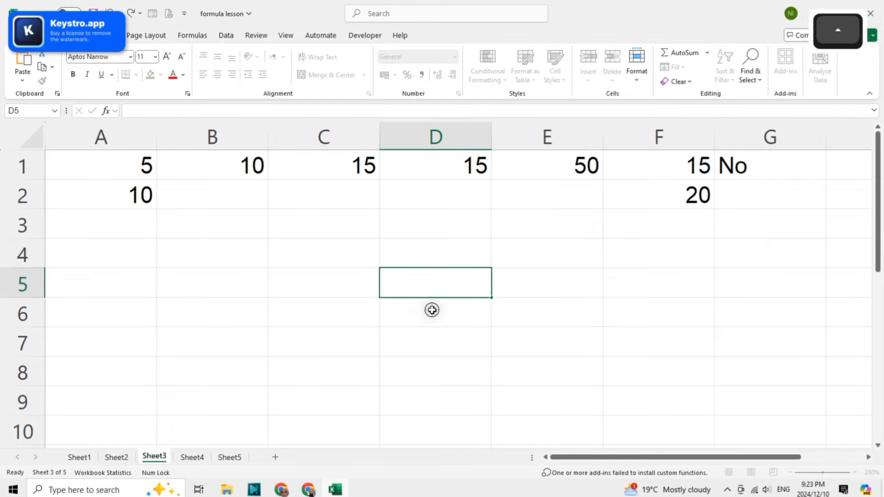
# Step: Return to cell E1 and inspect its multiplication formula and the referenced cells in edit mode
pyautogui.press('Up')
pyautogui.press('Up')
pyautogui.press('Up')
pyautogui.press('Up')
pyautogui.press('Right')
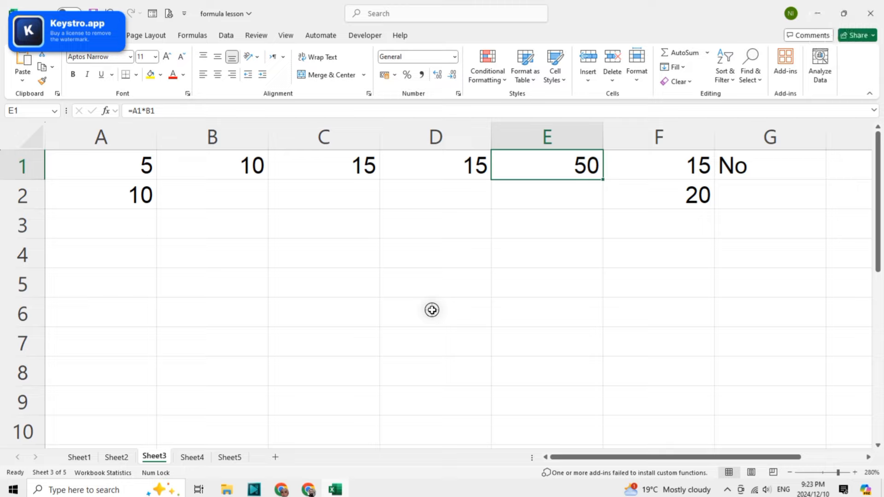
pyautogui.press('Right')
pyautogui.press('Left')
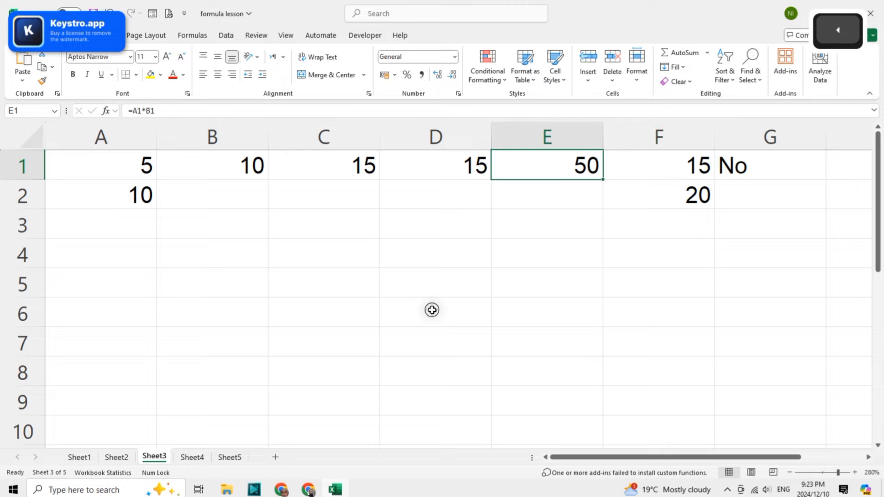
pyautogui.press('F2')
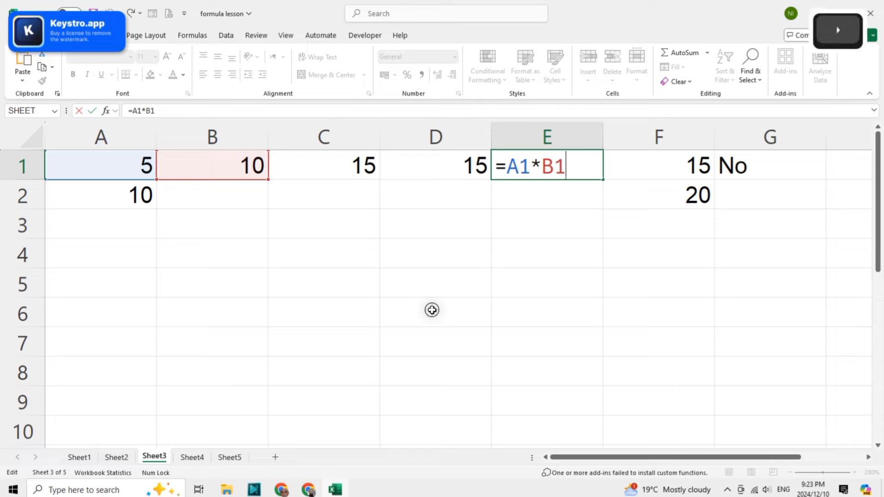
pyautogui.press('Return')
# Step: Compare the formulas in cells F1 and F2, and inspect F1's absolute reference to $B$1 in edit mode
pyautogui.press('Up')
pyautogui.press('Right')
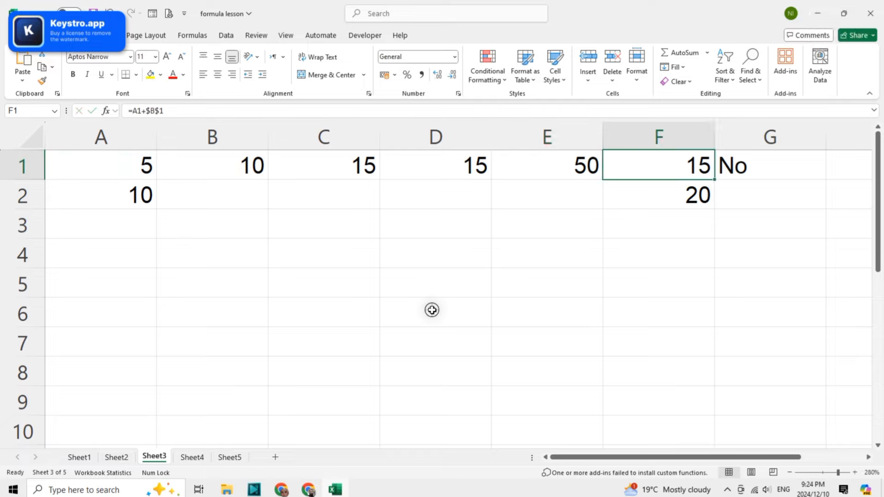
pyautogui.press('Down')
pyautogui.press('Up')
pyautogui.press('Down')
pyautogui.press('Up')
pyautogui.press('Down')
pyautogui.press('Up')
pyautogui.press('F2')
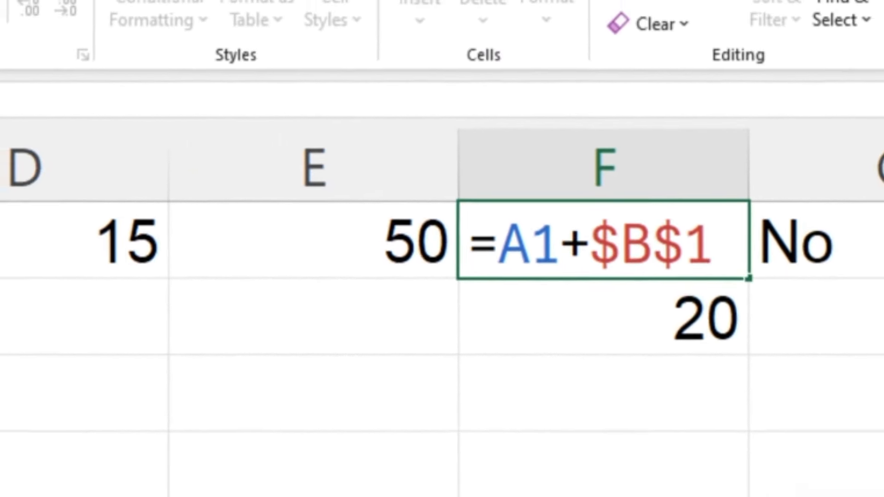
pyautogui.press('Return')
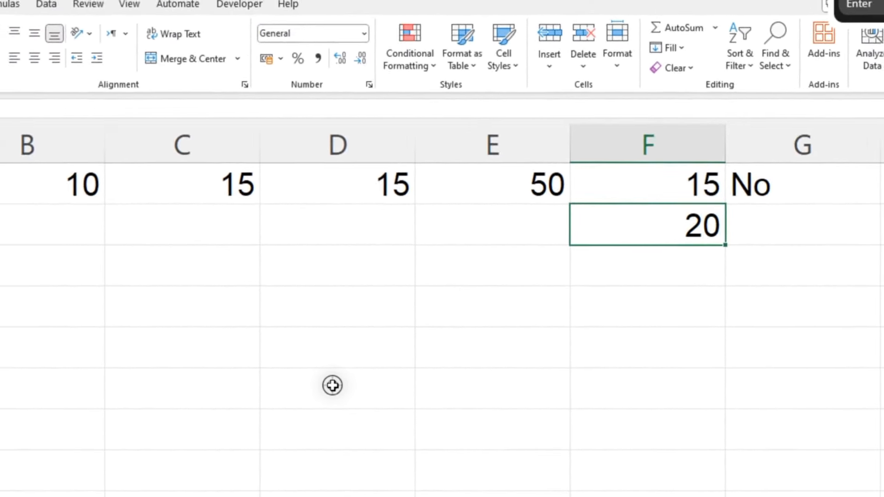
pyautogui.press('Up')
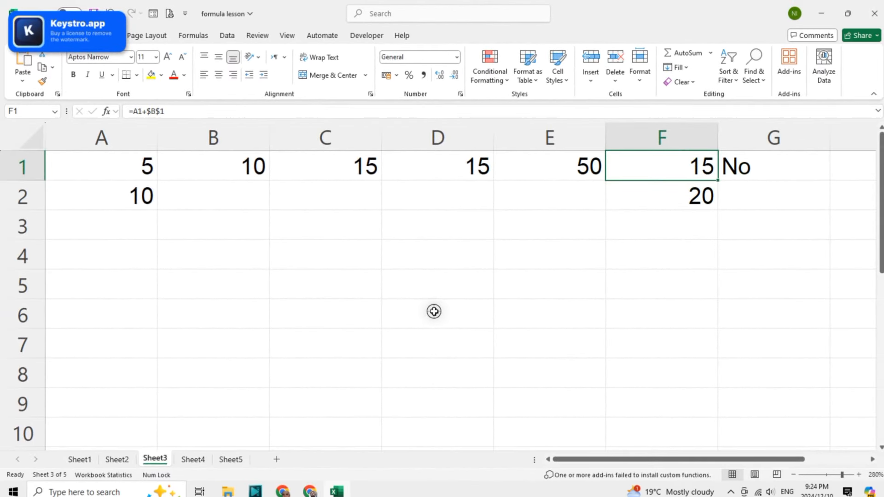
# Step: Copy the formula from cell F1 into cell F2 and end the copy selection
pyautogui.hotkey('ctrl', 'c')
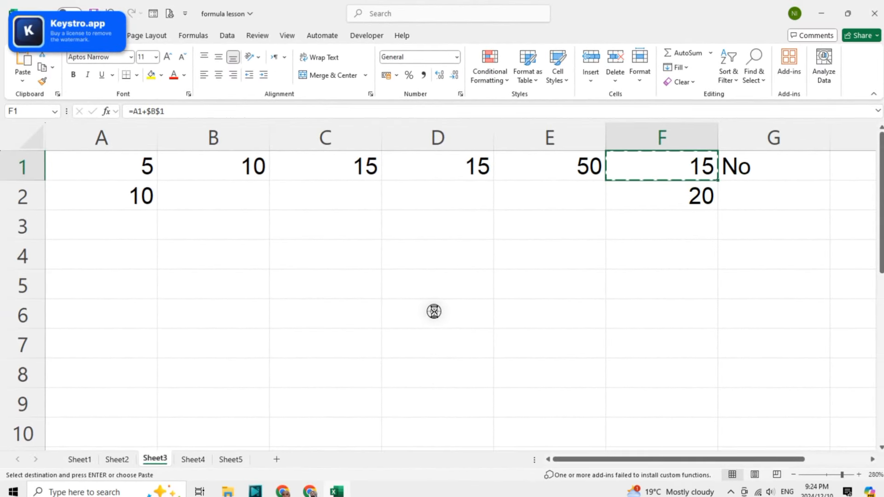
pyautogui.press('Down')
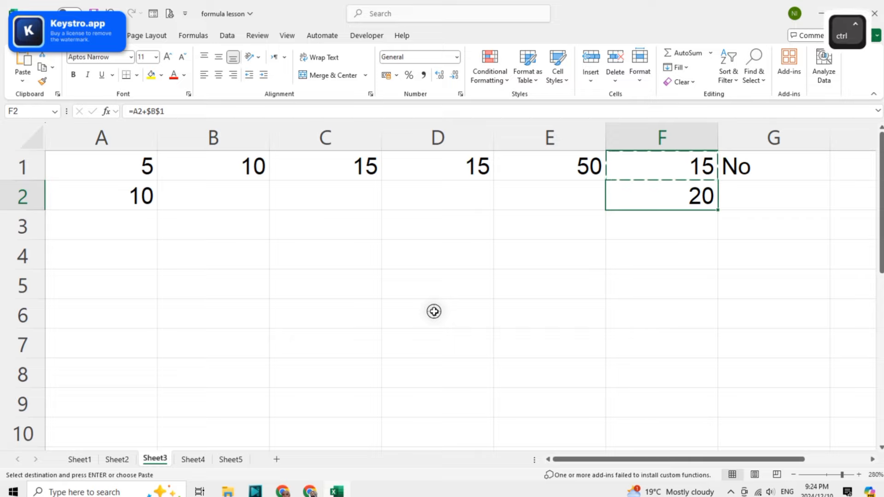
pyautogui.hotkey('ctrl', 'v')
pyautogui.press('Return')
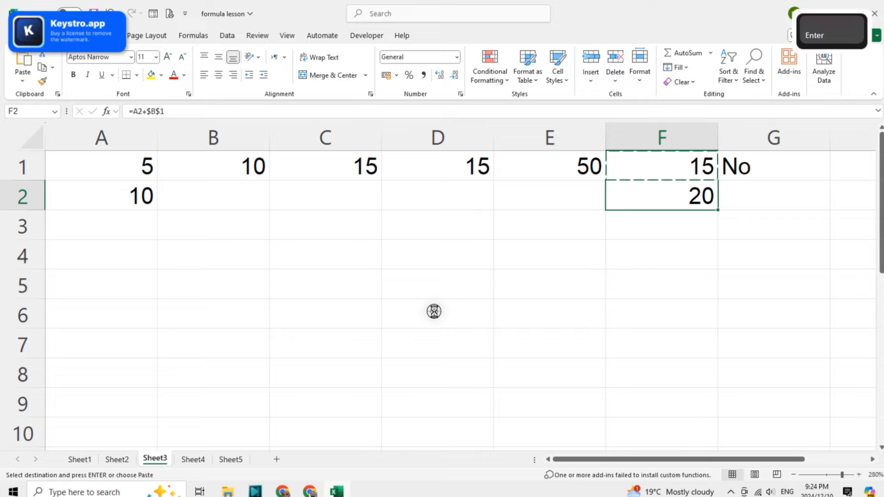
pyautogui.press('Down')
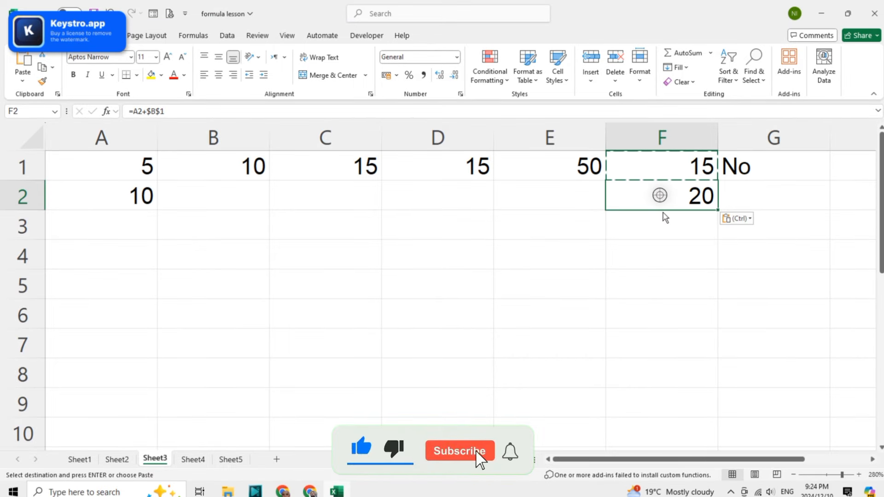
pyautogui.click(669, 253)
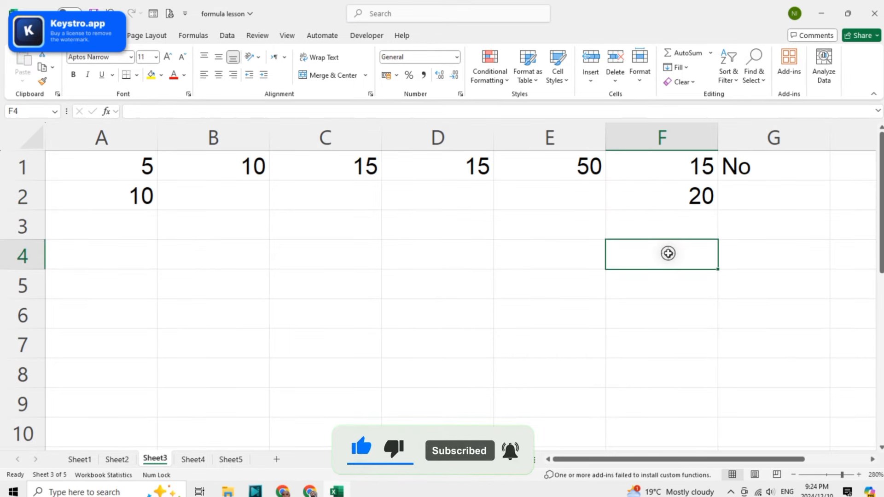
# Step: Open the IF formula in cell G1 for editing and examine its logical test A1>5
pyautogui.click(740, 169)
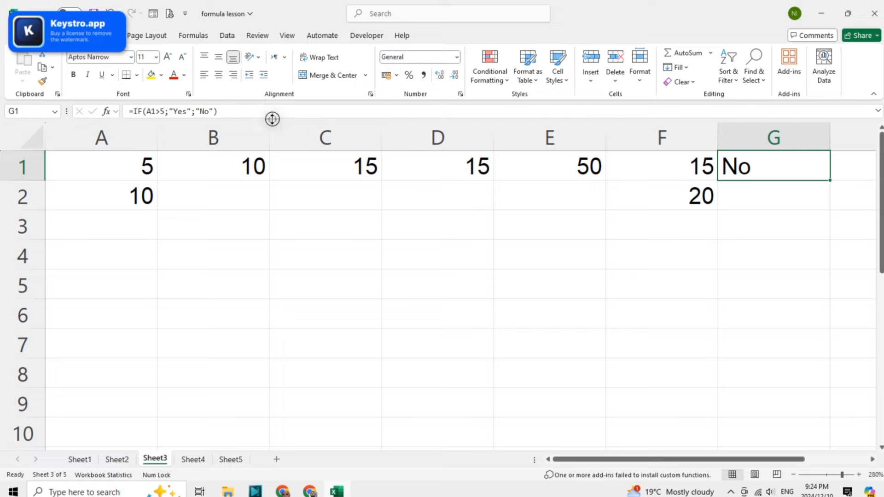
pyautogui.press('F2')
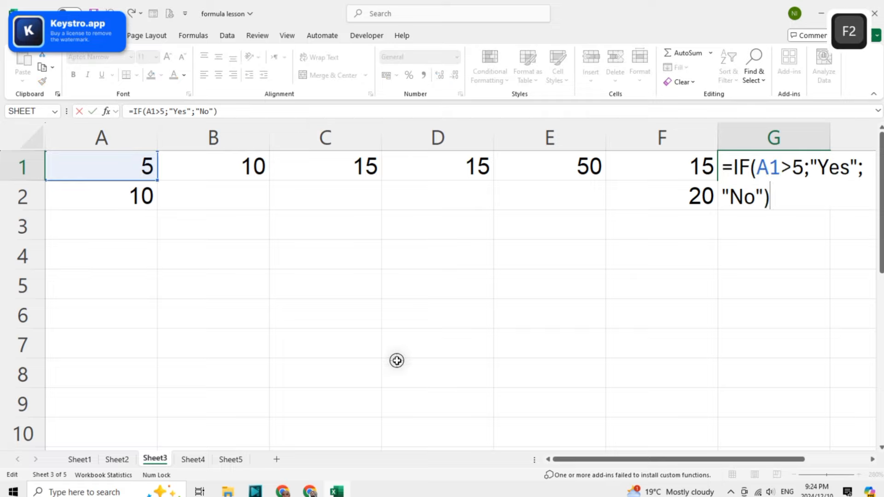
pyautogui.press('Up')
pyautogui.press('Down')
pyautogui.press('Up')
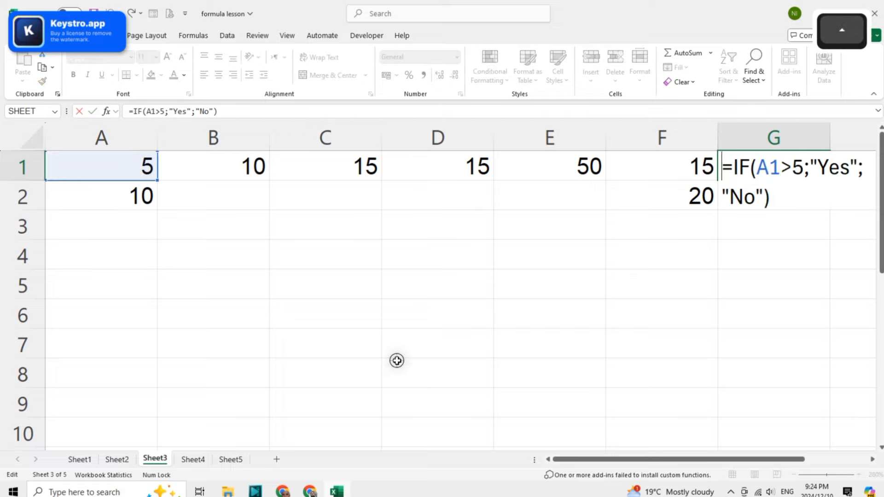
pyautogui.press('Right')
pyautogui.press('Right')
pyautogui.press('Right')
pyautogui.press('Right')
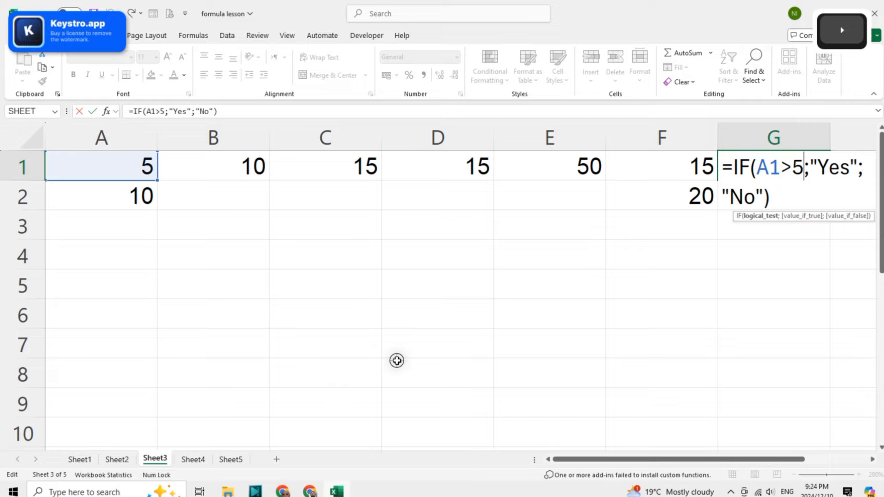
# Step: Read through the true and false results of G1's IF formula, and leave the cell without changing it
pyautogui.press('Right')
pyautogui.press('Right')
pyautogui.press('Right')
pyautogui.press('Right')
pyautogui.press('Right')
pyautogui.press('Right')
pyautogui.press('Right')
pyautogui.press('Right')
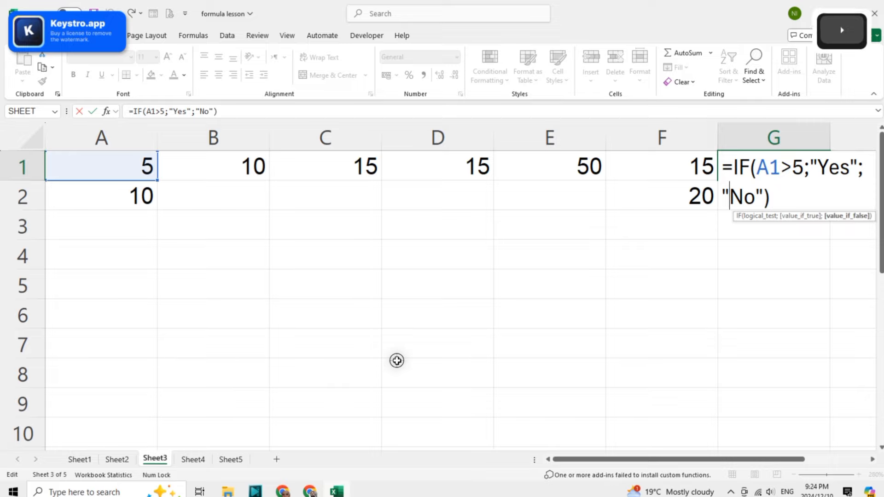
pyautogui.press('Right')
pyautogui.press('Right')
pyautogui.press('Right')
pyautogui.press('Right')
pyautogui.press('Return')
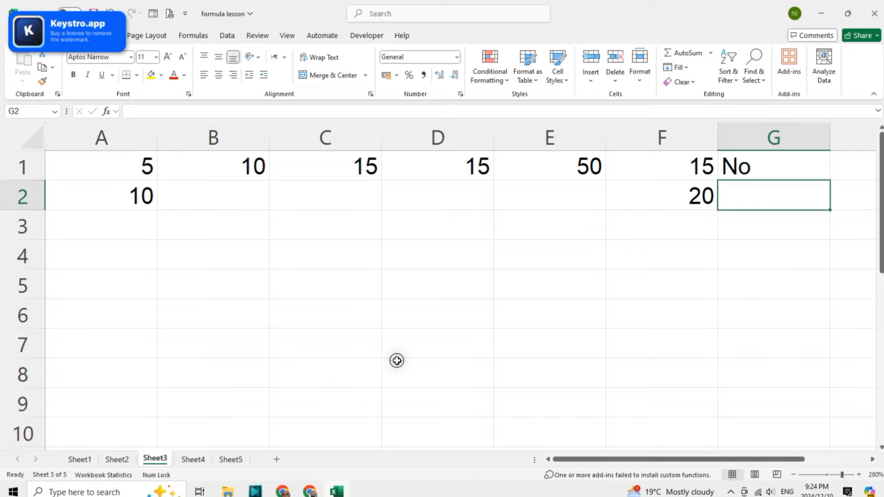
# Step: Open Sheet4, enlarge its zoom to 352% and select cell A3
pyautogui.click(202, 461)
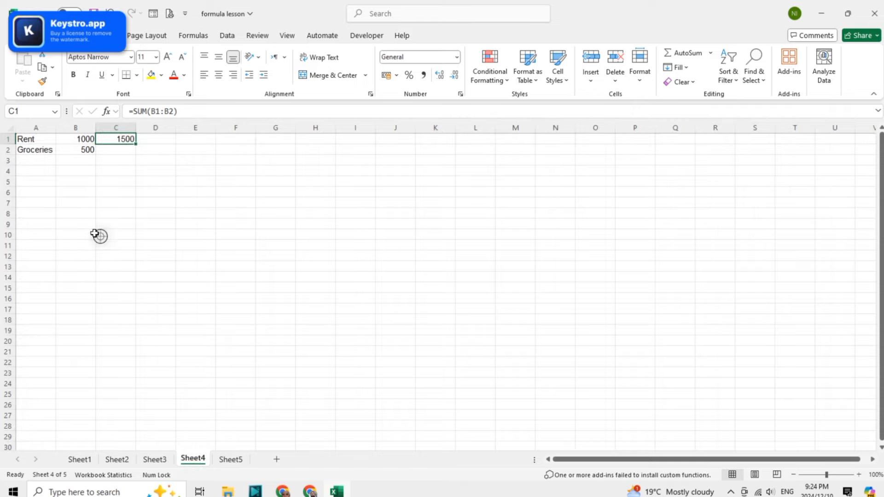
pyautogui.click(849, 475)
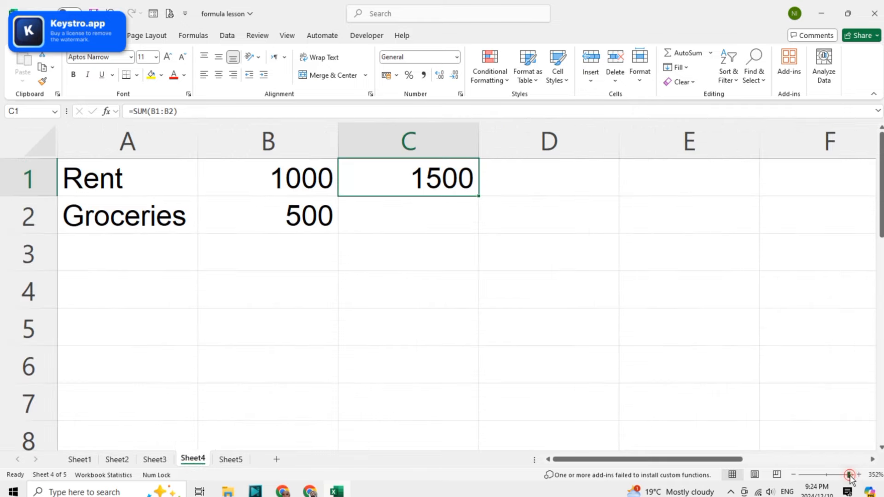
pyautogui.click(325, 322)
pyautogui.click(186, 264)
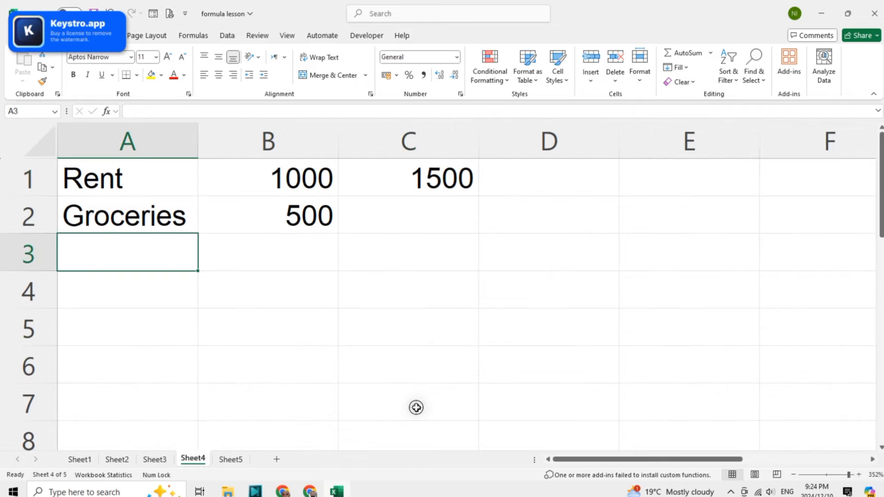
# Step: Review the rent and groceries amounts in column B and inspect the SUM formula in cell C1 in edit mode
pyautogui.press('Up')
pyautogui.press('Up')
pyautogui.press('Right')
pyautogui.press('Down')
pyautogui.press('Up')
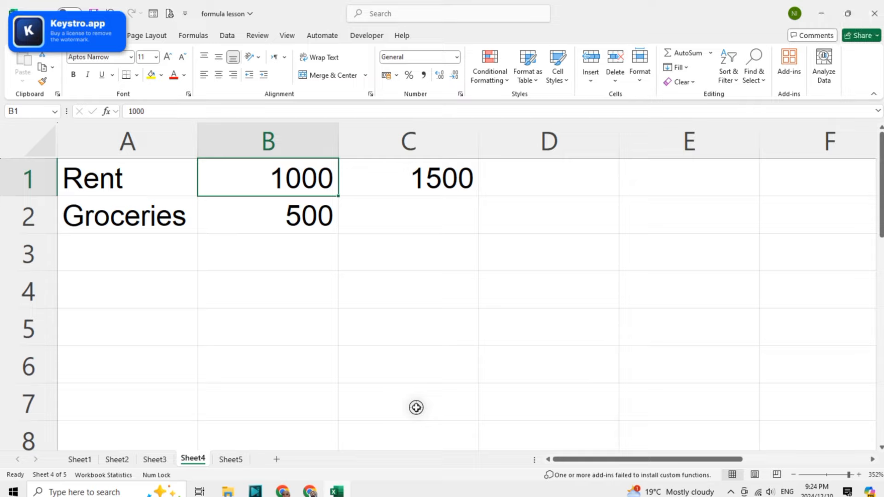
pyautogui.press('Right')
pyautogui.press('Down')
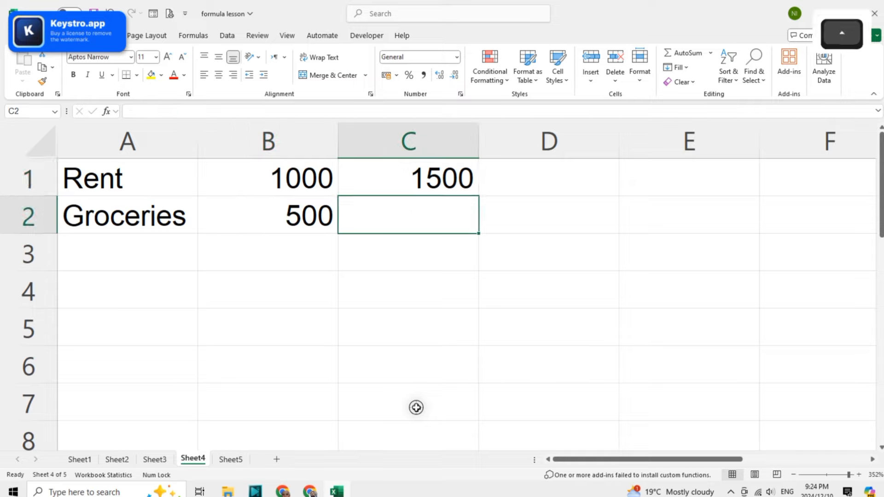
pyautogui.press('Up')
pyautogui.press('F2')
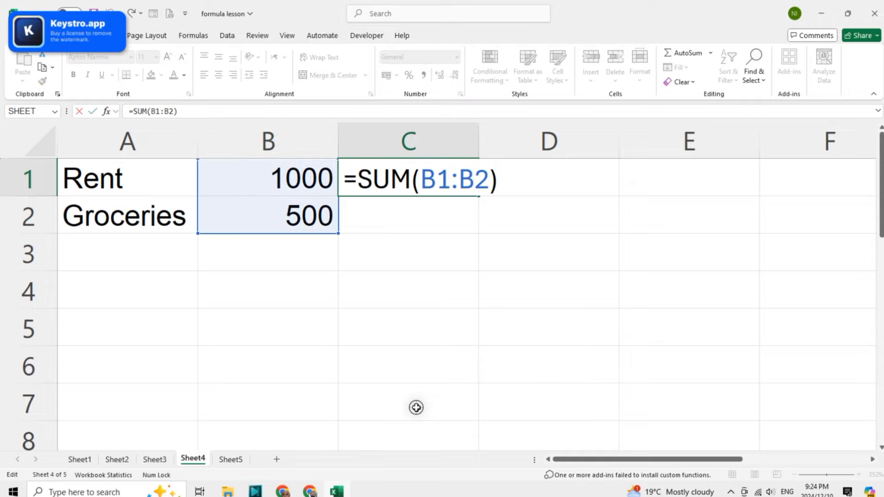
pyautogui.press('Return')
pyautogui.press('Up')
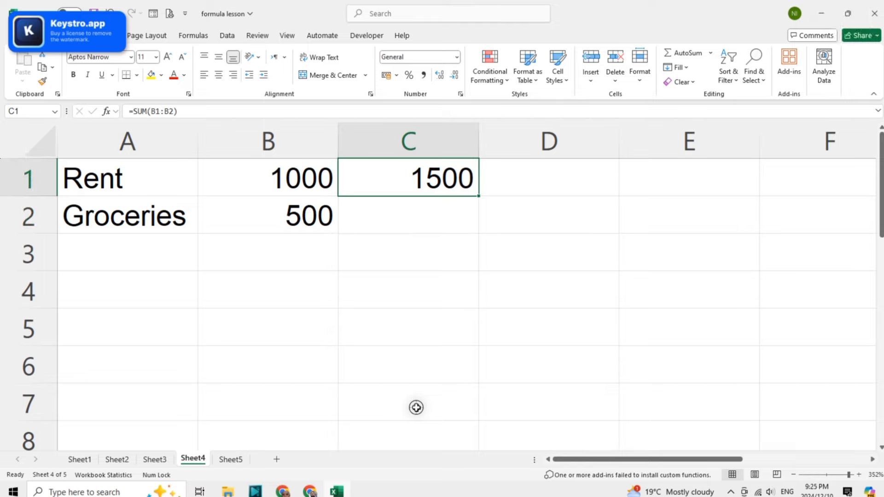
pyautogui.press('Down')
pyautogui.press('Down')
pyautogui.press('Down')
pyautogui.press('Left')
pyautogui.press('Left')
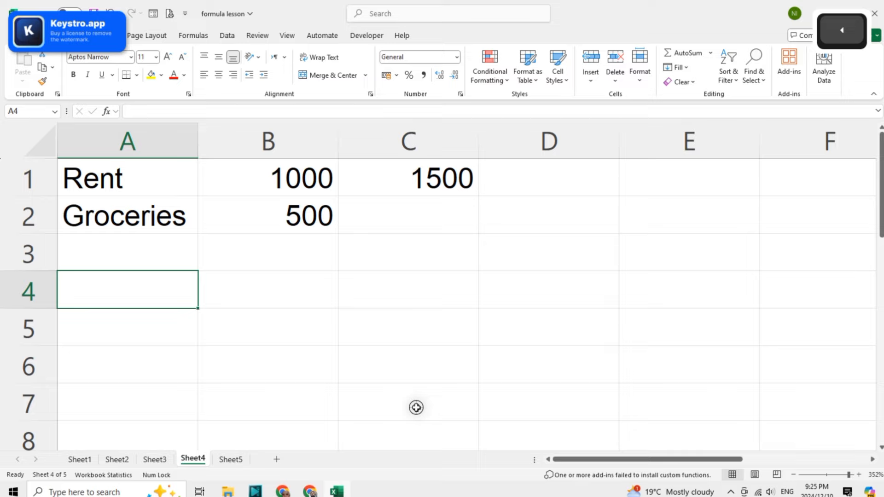
pyautogui.press('Down')
pyautogui.press('Down')
pyautogui.press('Down')
pyautogui.press('Down')
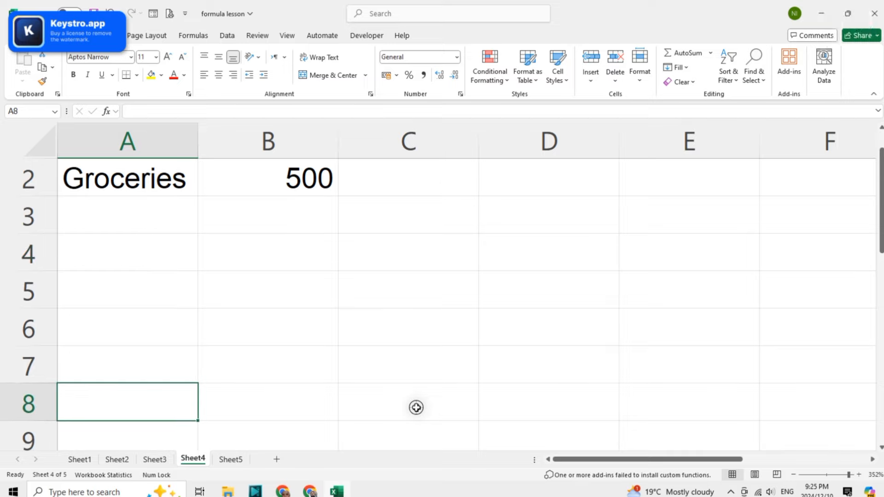
pyautogui.press('Down')
# Step: Return to cell A1 on Sheet4, display the sheet's formulas instead of results, and switch back to results
pyautogui.press('Up')
pyautogui.press('Up')
pyautogui.press('Up')
pyautogui.press('Up')
pyautogui.press('Up')
pyautogui.press('Up')
pyautogui.press('Up')
pyautogui.press('Up')
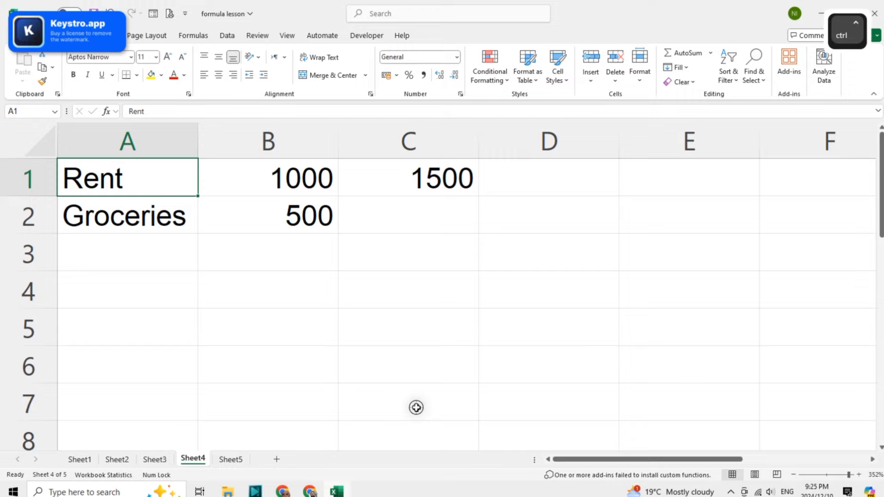
pyautogui.hotkey('ctrl', '`')
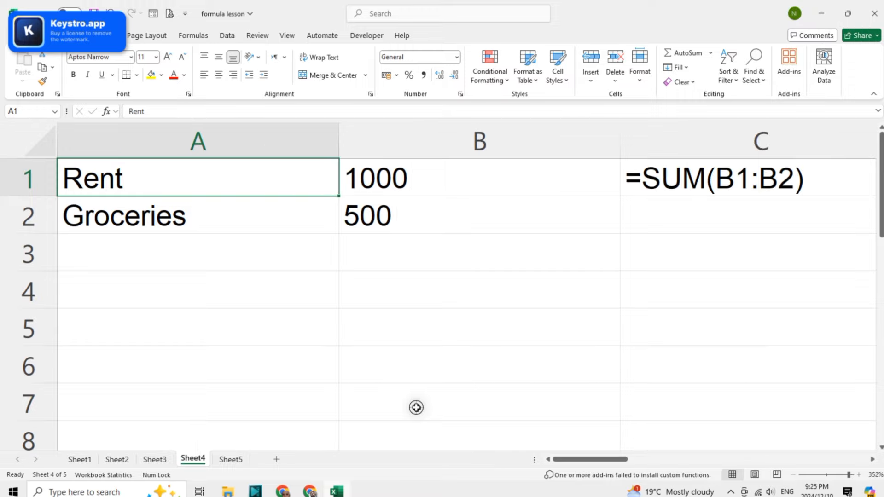
pyautogui.hotkey('ctrl', '`')
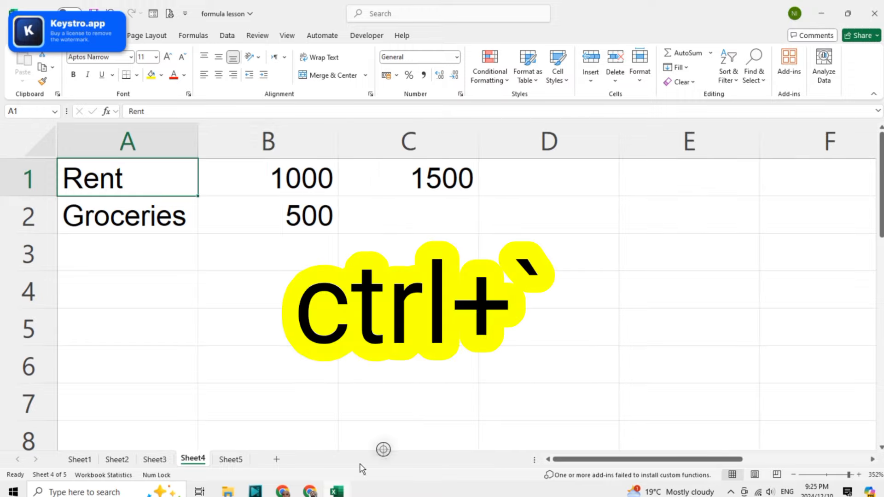
# Step: Go back to Sheet3, display its formulas in place of the results and move to cell G3
pyautogui.click(155, 460)
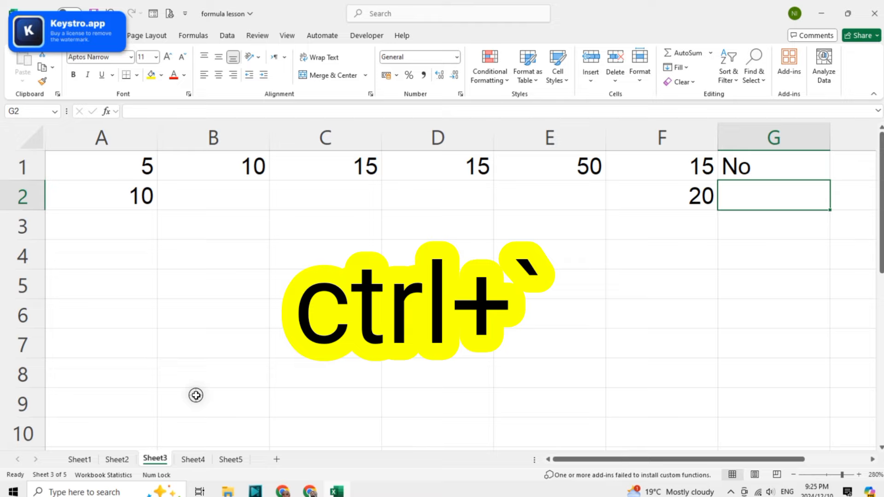
pyautogui.hotkey('ctrl', '`')
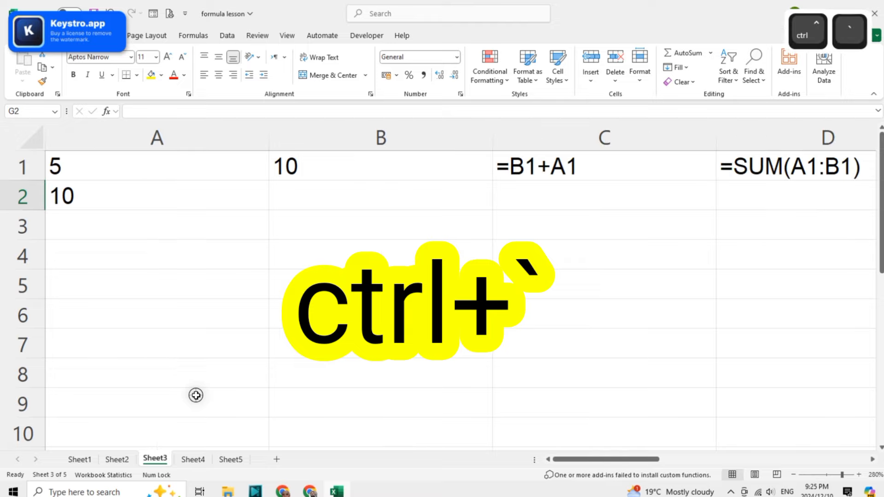
pyautogui.press('Return')
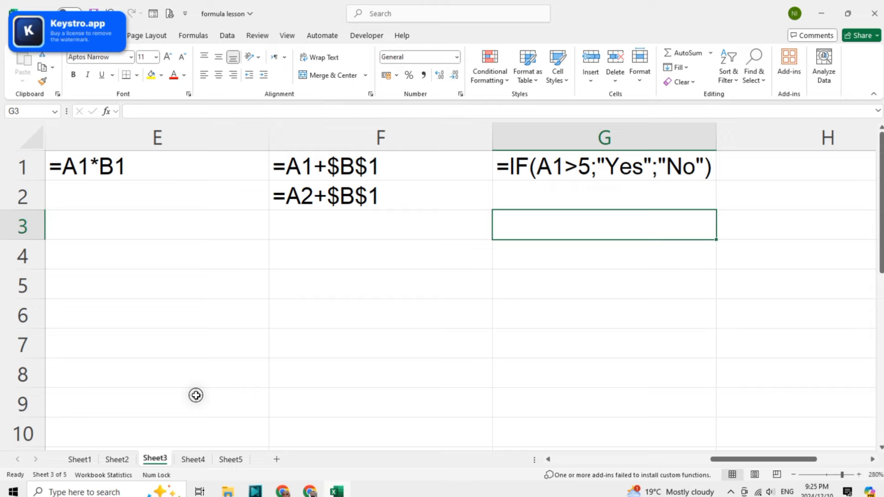
# Step: Switch Sheet3 from displayed formulas back to results and move along row 3 to cell B3
pyautogui.hotkey('alt', '=')
pyautogui.hotkey('ctrl', '`')
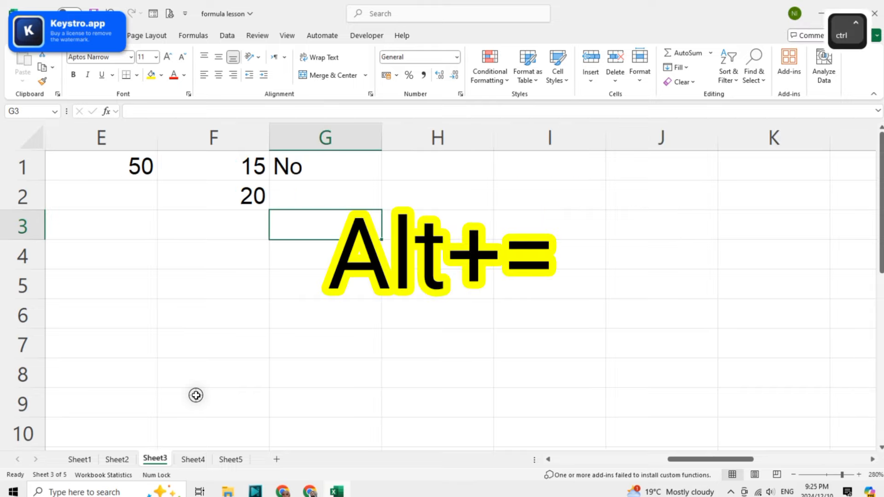
pyautogui.press('Left')
pyautogui.press('Left')
pyautogui.press('Left')
pyautogui.press('Left')
pyautogui.press('Left')
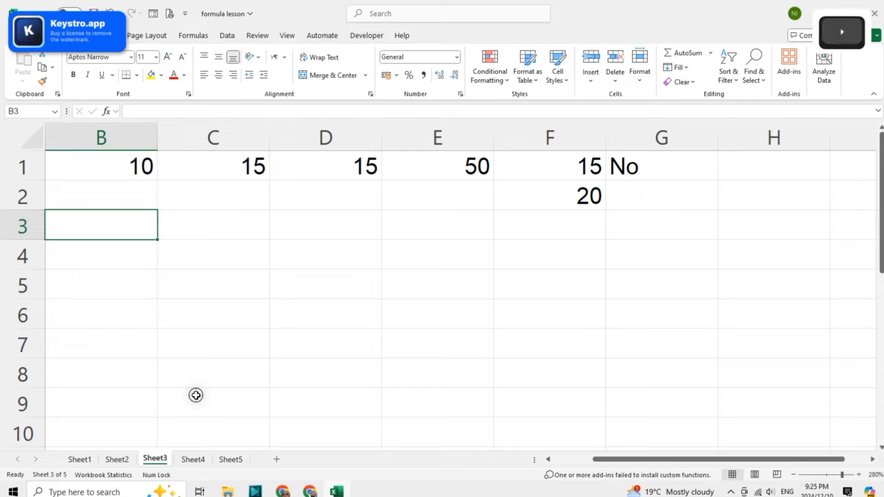
# Step: Go to cell G1 on Sheet3 and open its IF formula in edit mode
pyautogui.press('Right')
pyautogui.press('Right')
pyautogui.press('Right')
pyautogui.press('Right')
pyautogui.press('Right')
pyautogui.press('Left')
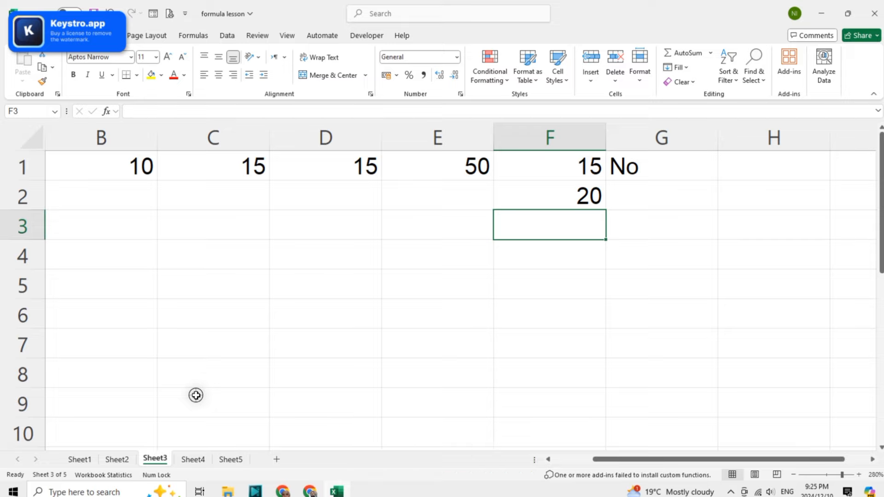
pyautogui.press('Up')
pyautogui.press('Up')
pyautogui.press('Right')
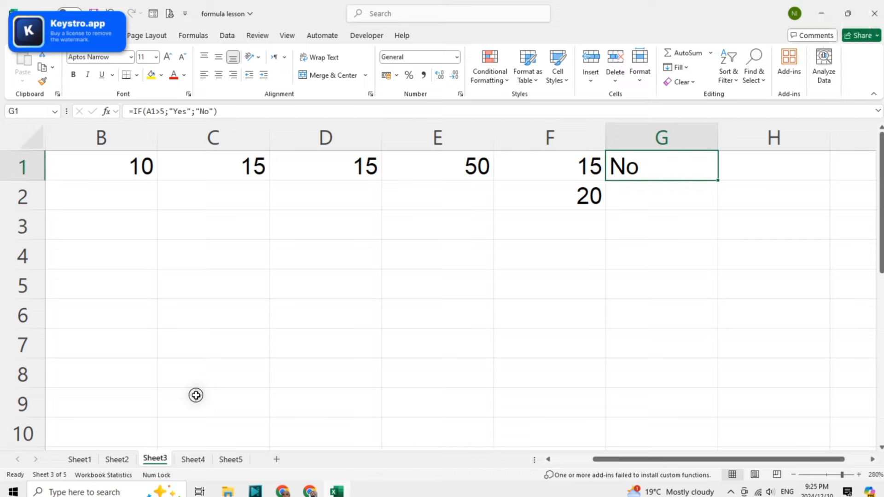
pyautogui.press('F2')
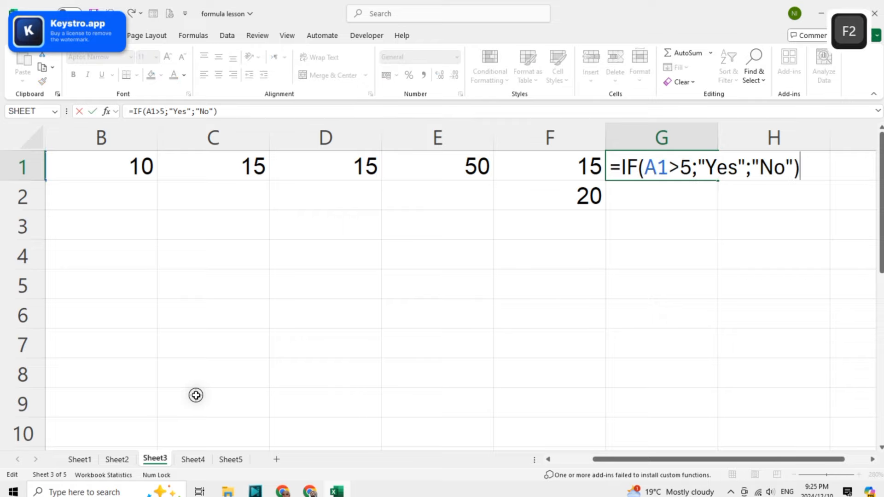
# Step: Examine the IF formula's arguments in G1 in reverse order, moving the insertion point from the formula's end back to the logical test
pyautogui.press('Left')
pyautogui.press('Left')
pyautogui.press('Left')
pyautogui.press('Left')
pyautogui.press('Left')
pyautogui.press('Left')
pyautogui.press('Left')
pyautogui.press('Left')
pyautogui.press('Left')
pyautogui.press('Left')
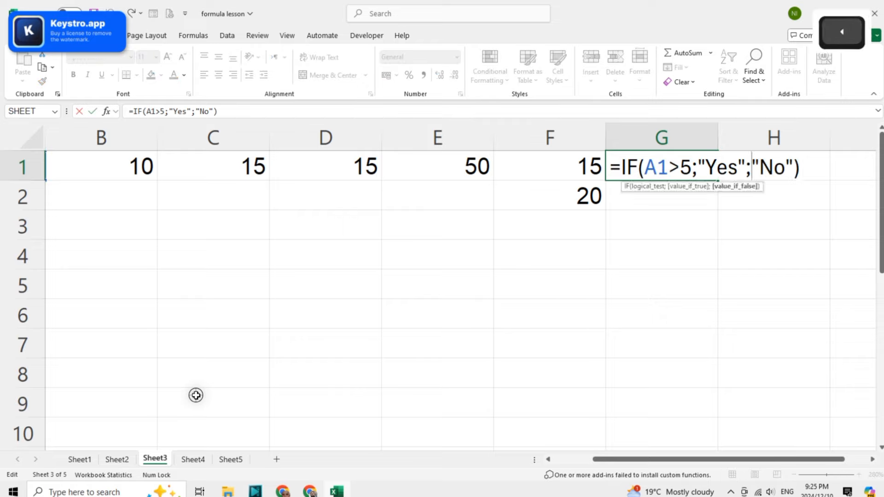
pyautogui.press('Left')
pyautogui.press('Left')
pyautogui.press('Left')
pyautogui.press('Left')
pyautogui.press('Left')
pyautogui.press('Left')
pyautogui.press('Left')
pyautogui.press('Left')
pyautogui.press('Left')
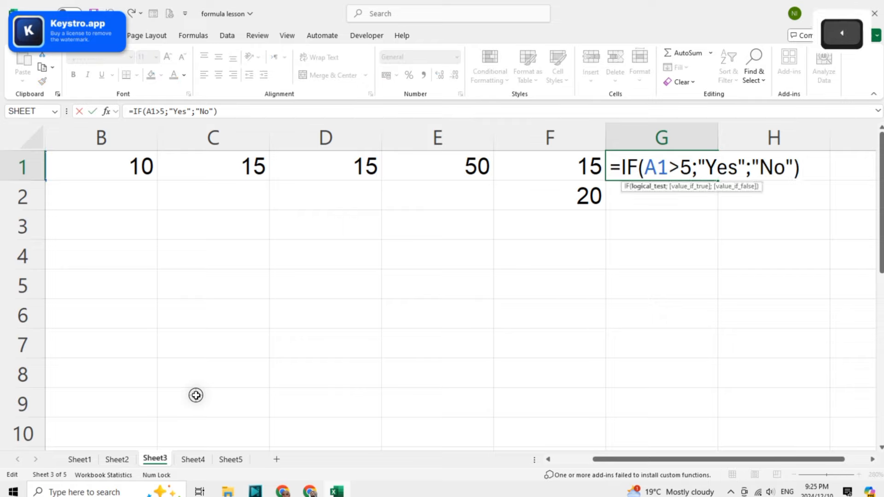